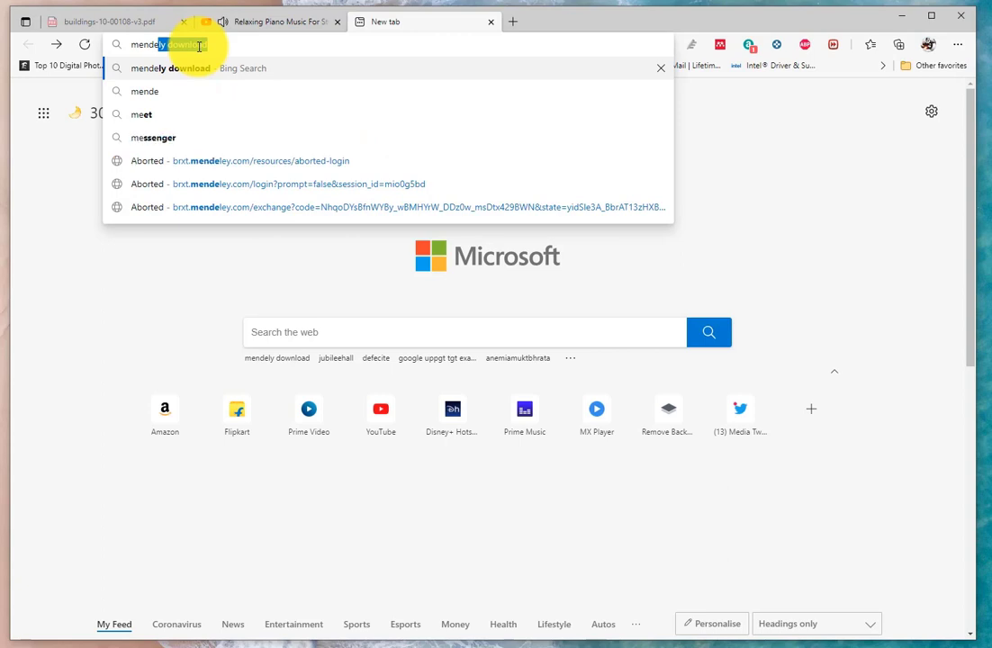
Search the web for "mendeley desktop download"
type("le")
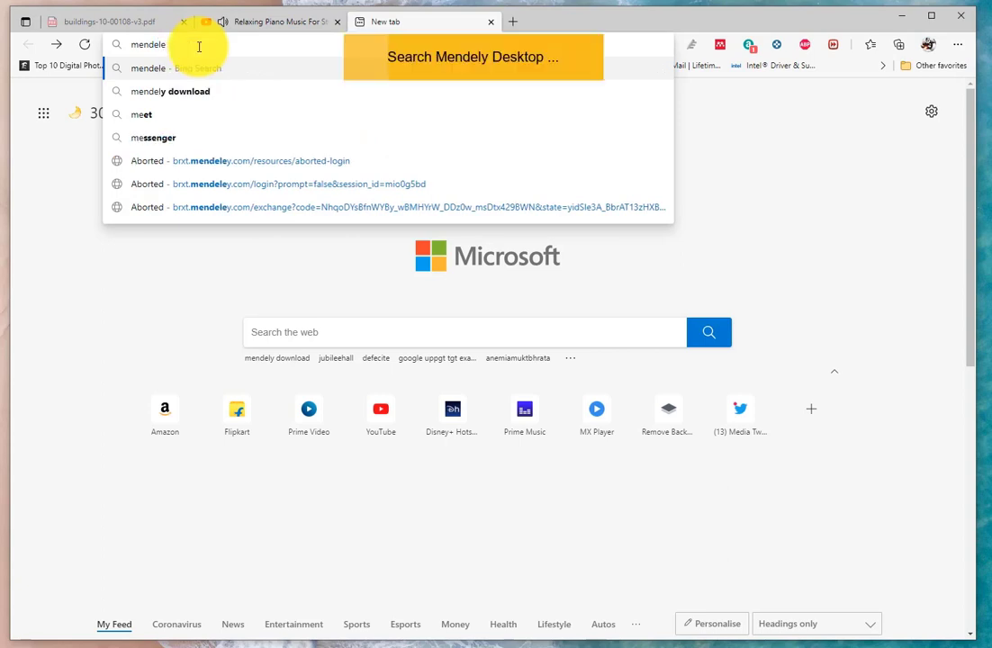
type("y de")
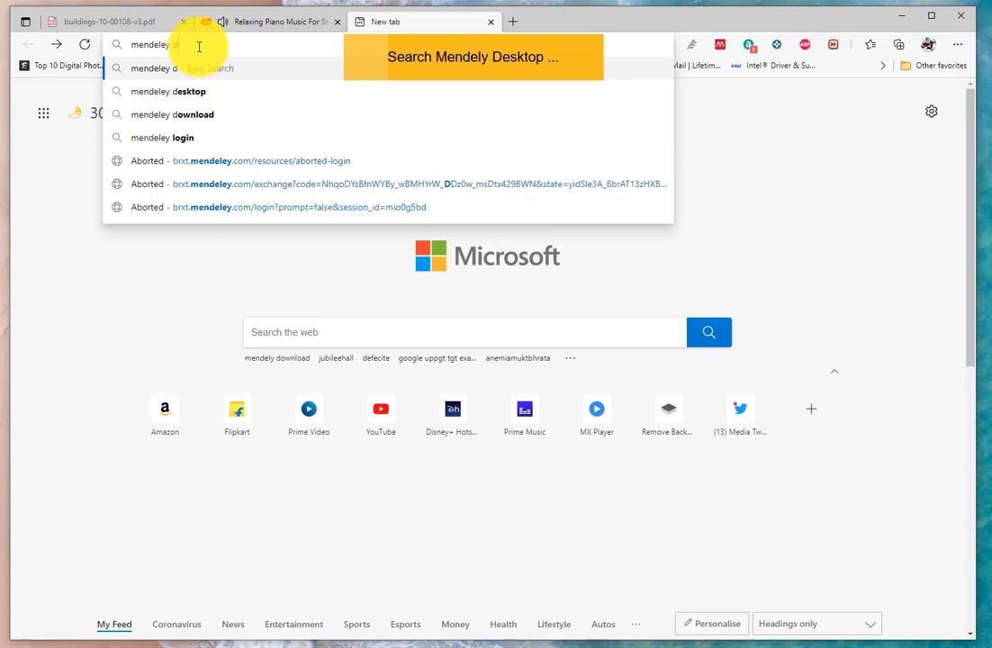
key("Down")
key("Down")
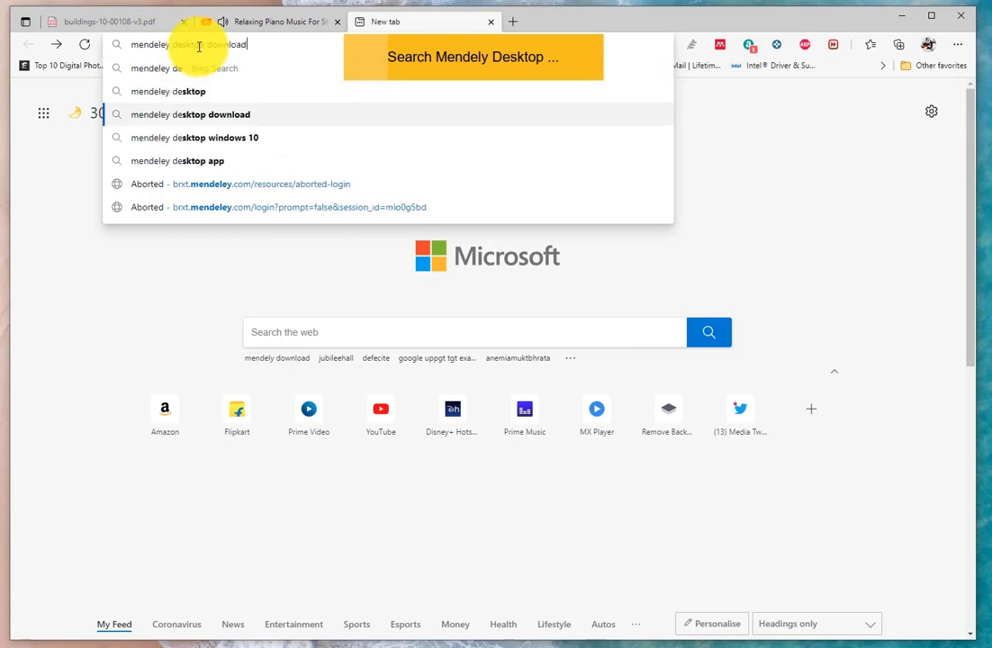
key("Return")
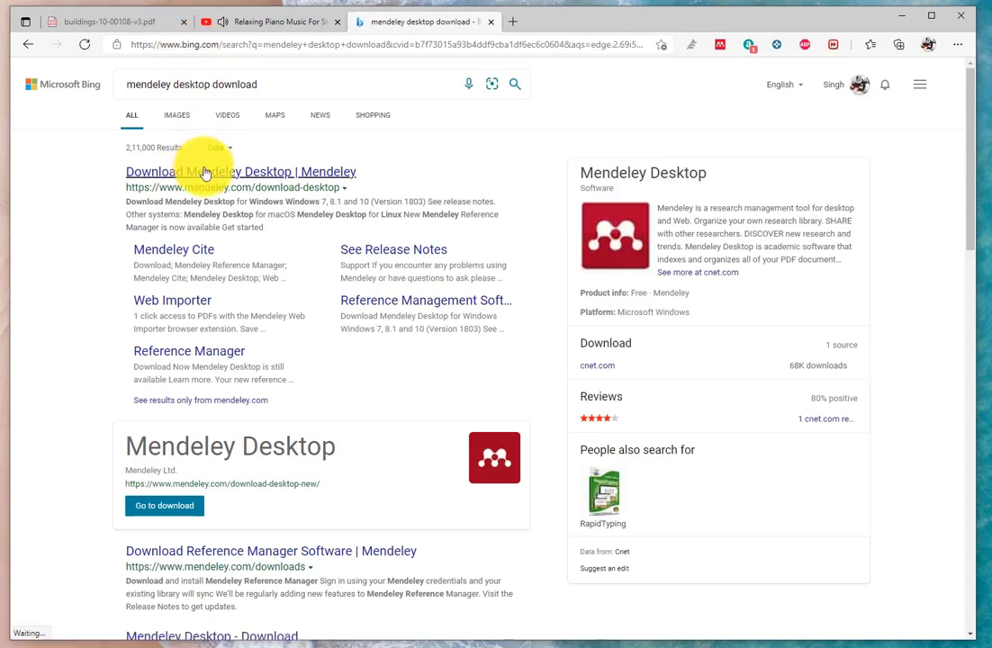
Open the official Mendeley Desktop download page, check the release notes, and download Mendeley Desktop for Windows
left_click(206, 177)
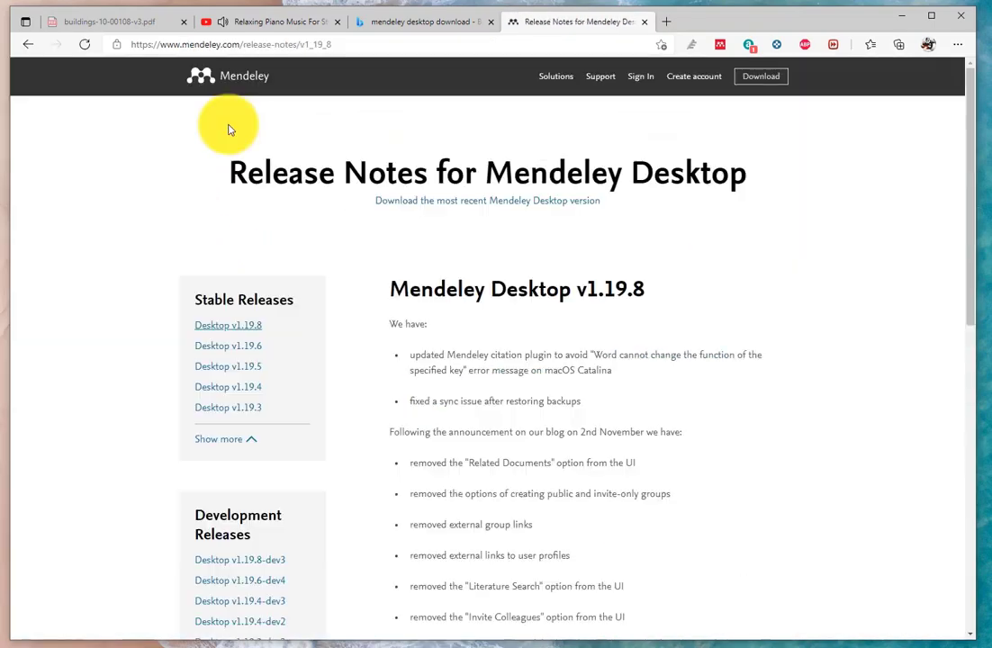
left_click(29, 47)
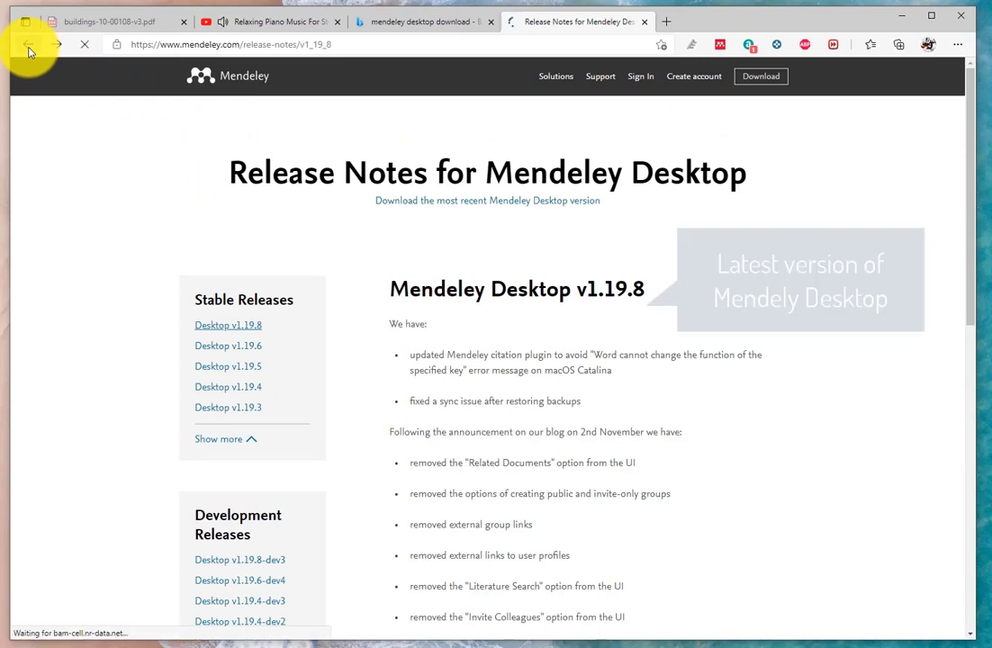
left_click(29, 47)
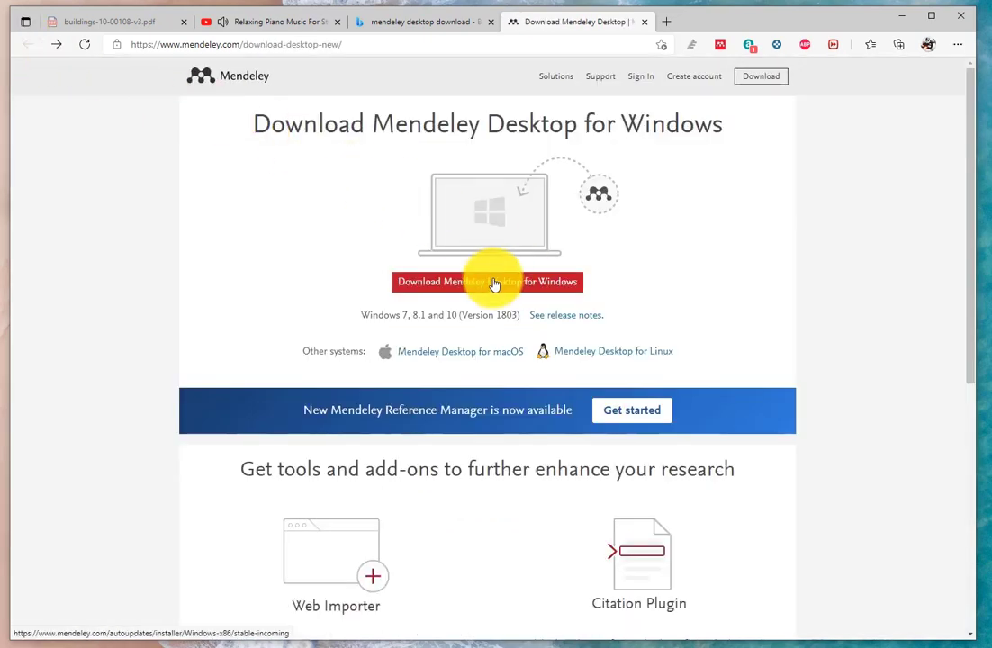
left_click(493, 282)
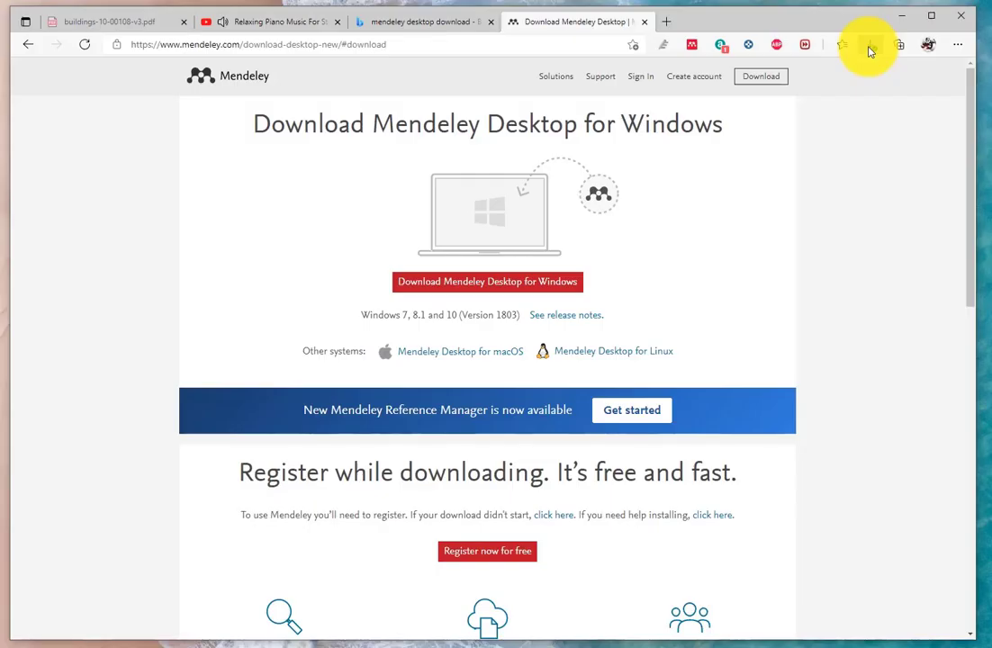
Run the downloaded Mendeley-Desktop-1.19.8-win32 installer, accept the licence, keep the default folders, and finish setup with Run Mendeley Desktop enabled
left_click(869, 49)
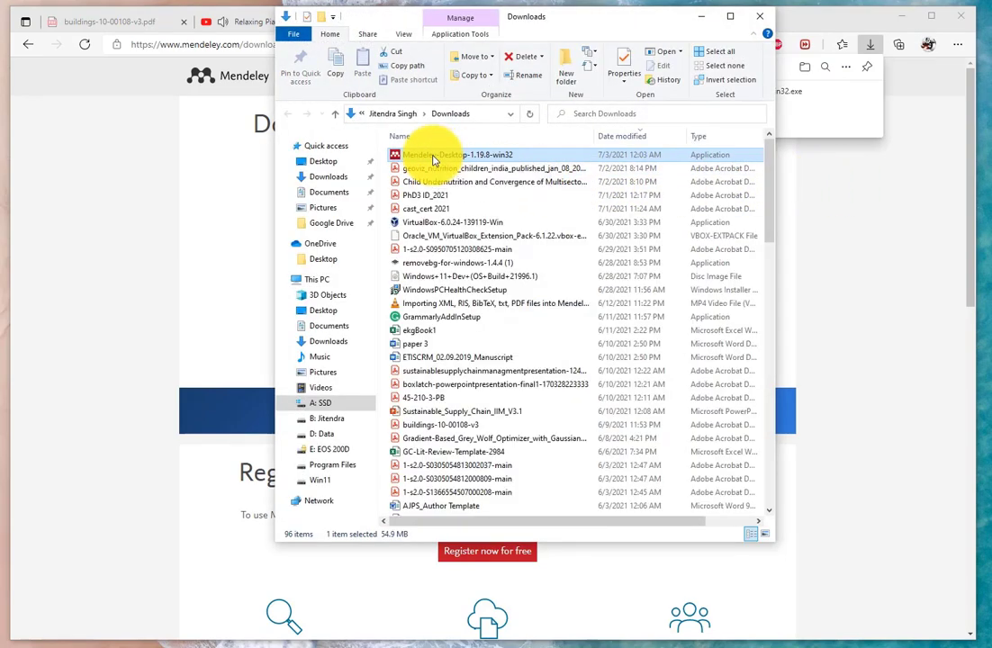
left_click(433, 160)
double_click(434, 160)
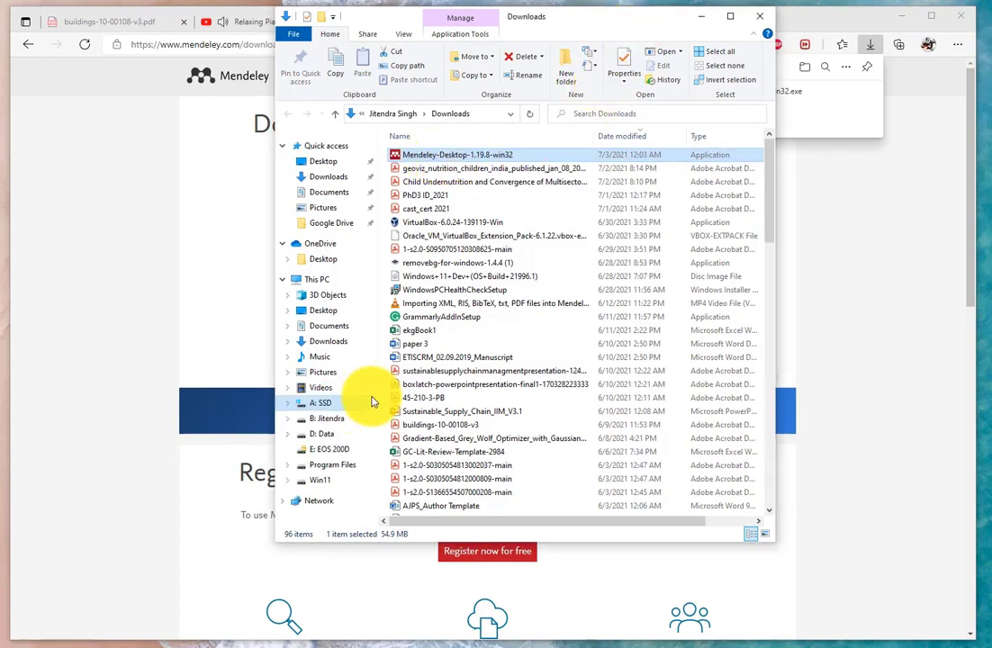
left_click(701, 16)
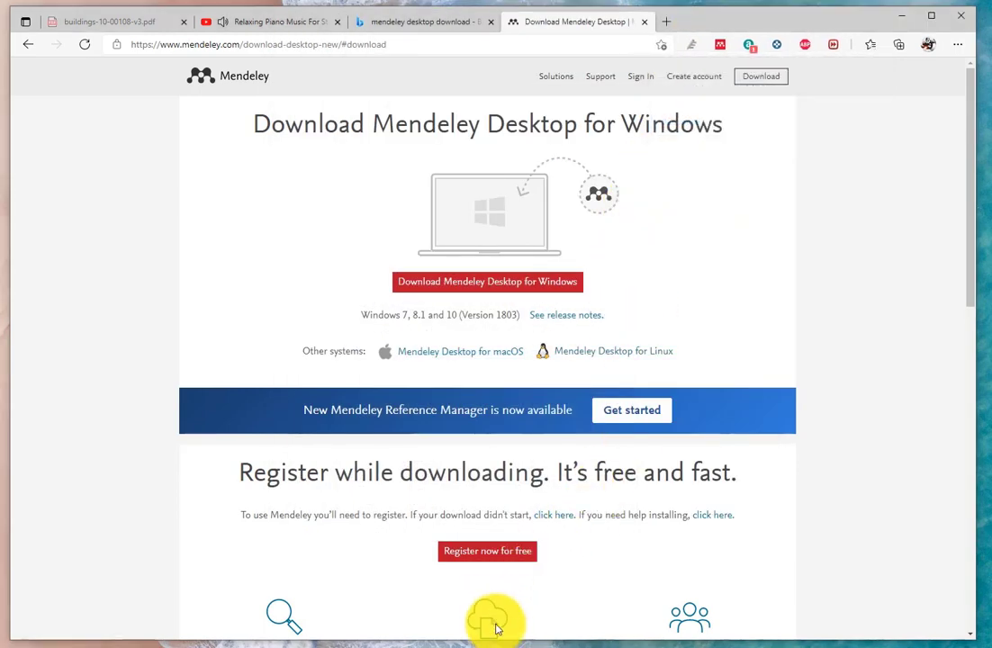
left_click(459, 424)
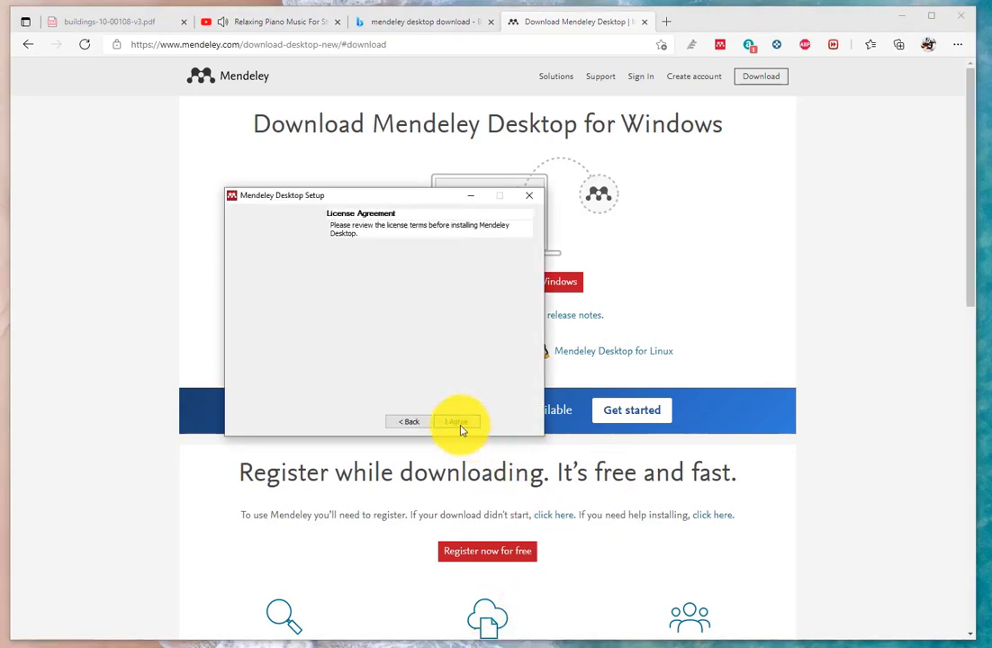
left_click(459, 422)
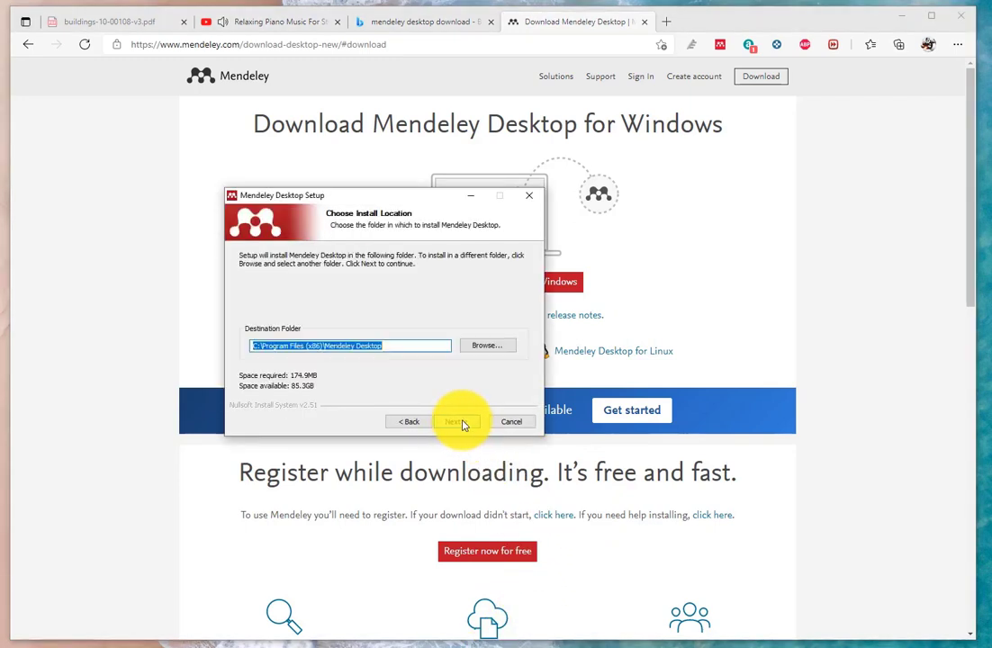
left_click(460, 422)
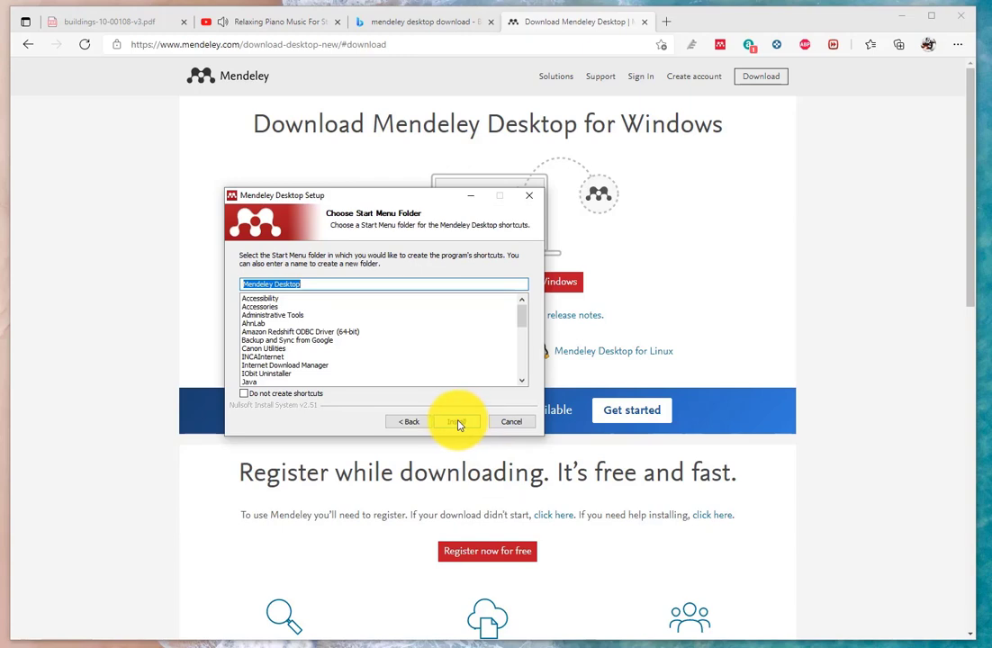
left_click(456, 422)
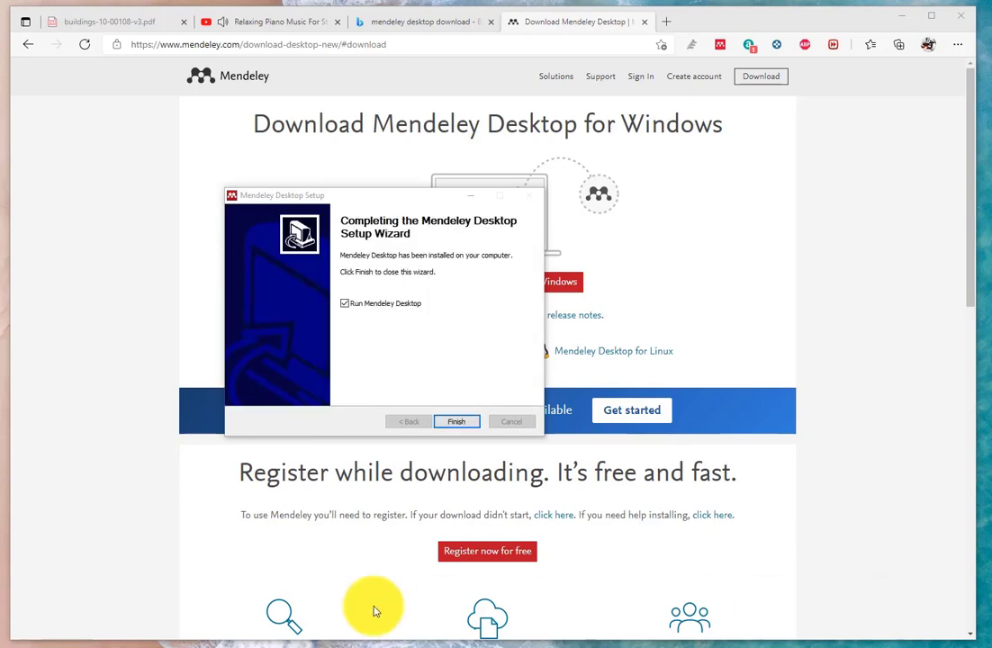
left_click(450, 423)
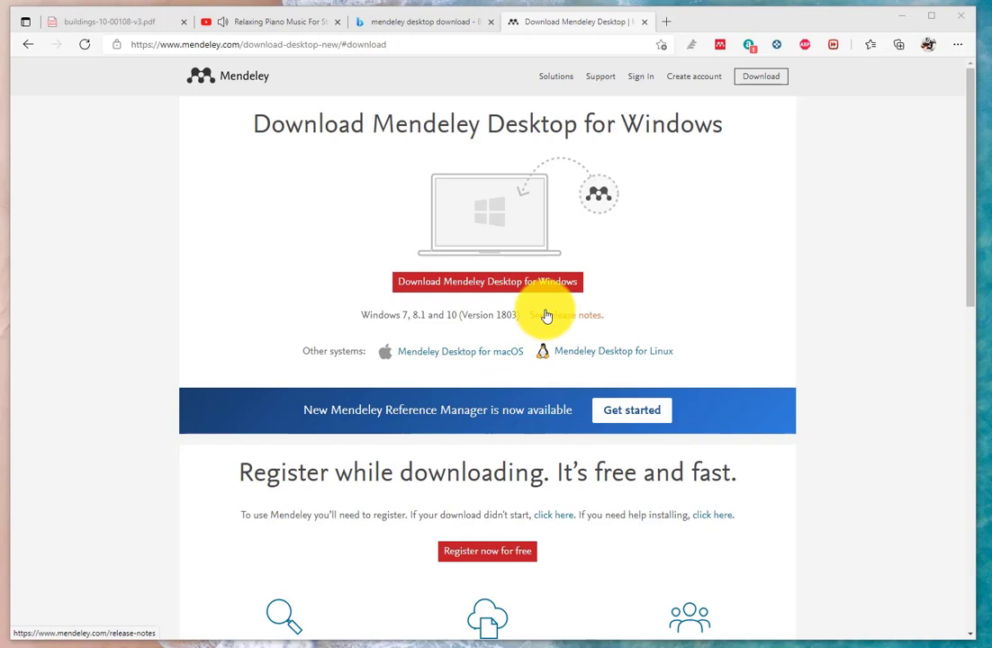
Minimize the browser window and refresh the Windows desktop
left_click(901, 15)
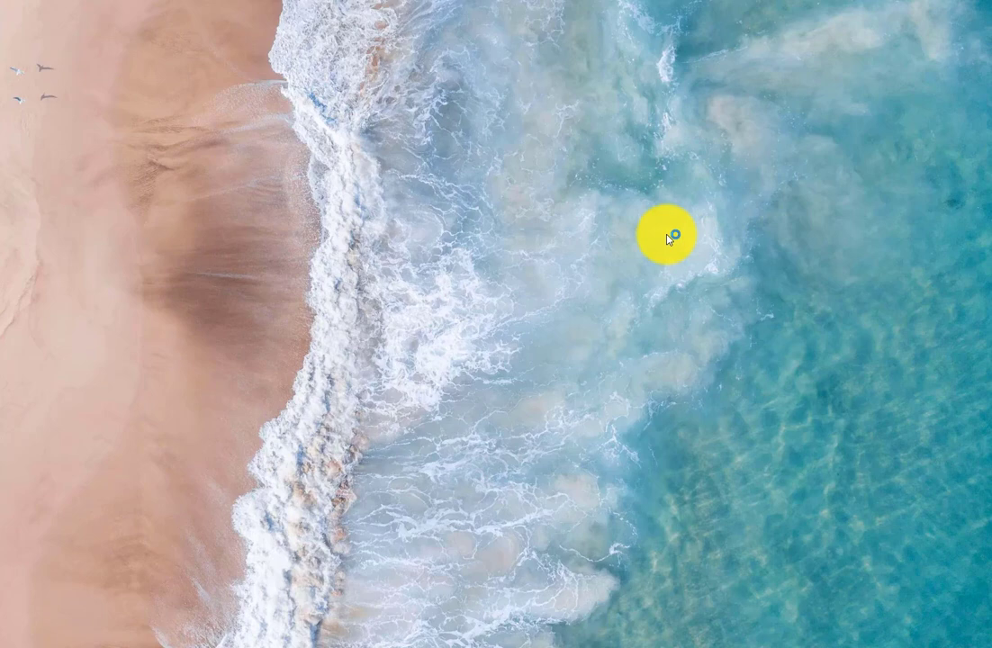
right_click(406, 303)
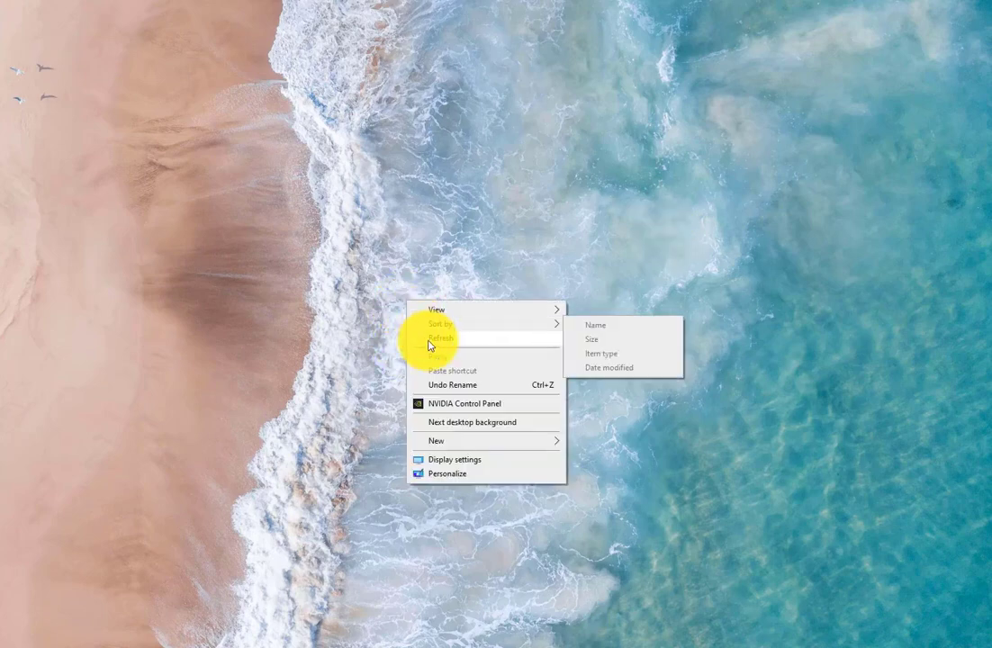
left_click(438, 341)
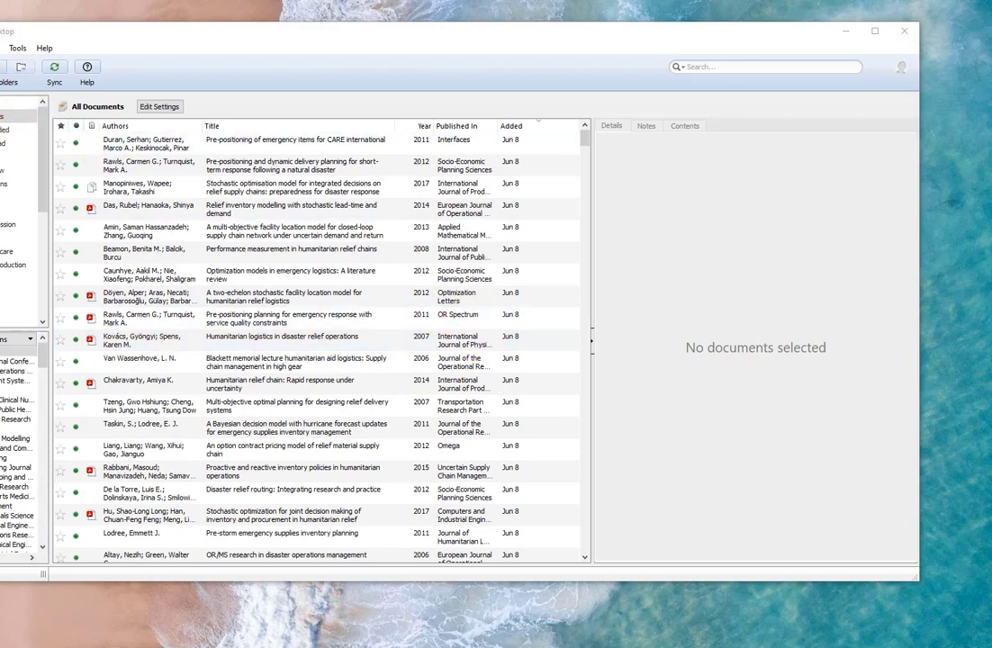
Look through the file and account commands of Mendeley Desktop and close the program
left_click(0, 48)
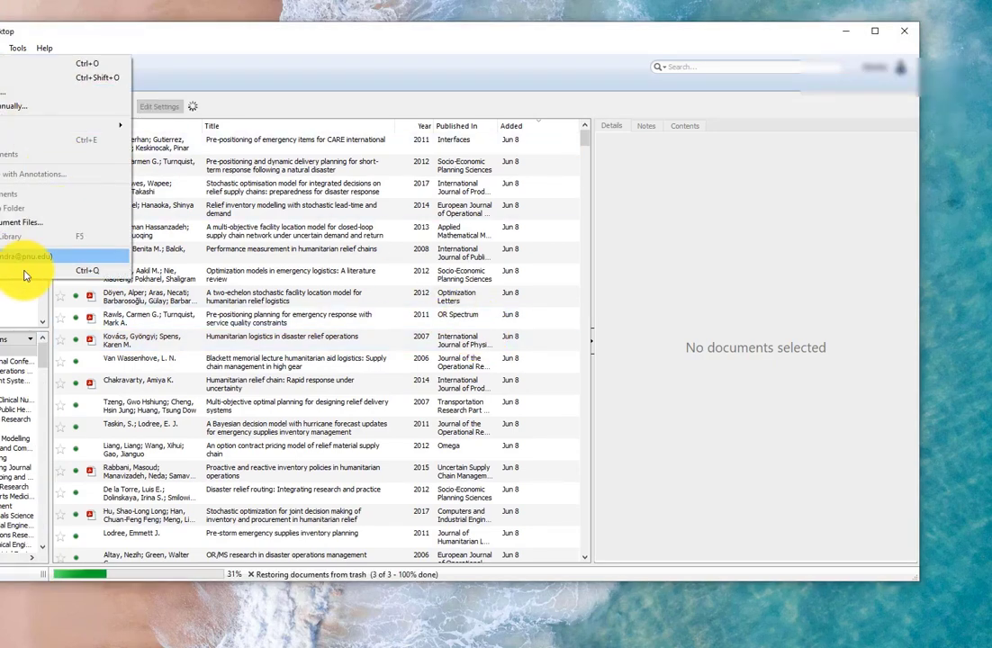
left_click(184, 38)
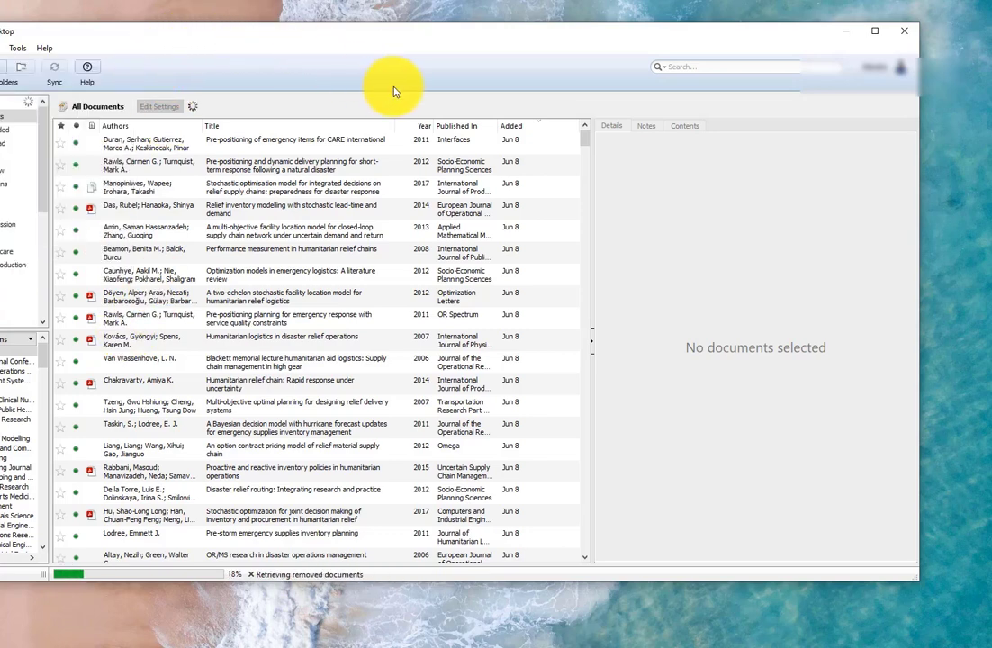
left_click(905, 32)
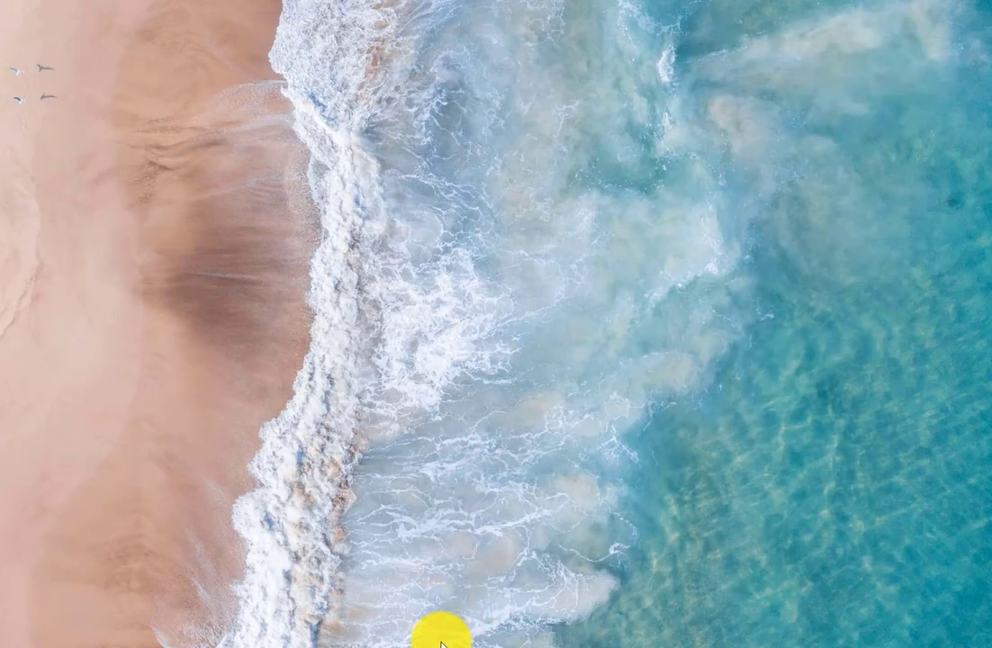
Return to the Mendeley download page in the browser, start free registration, and sign in with the filled-in Elsevier account credentials
left_click(385, 647)
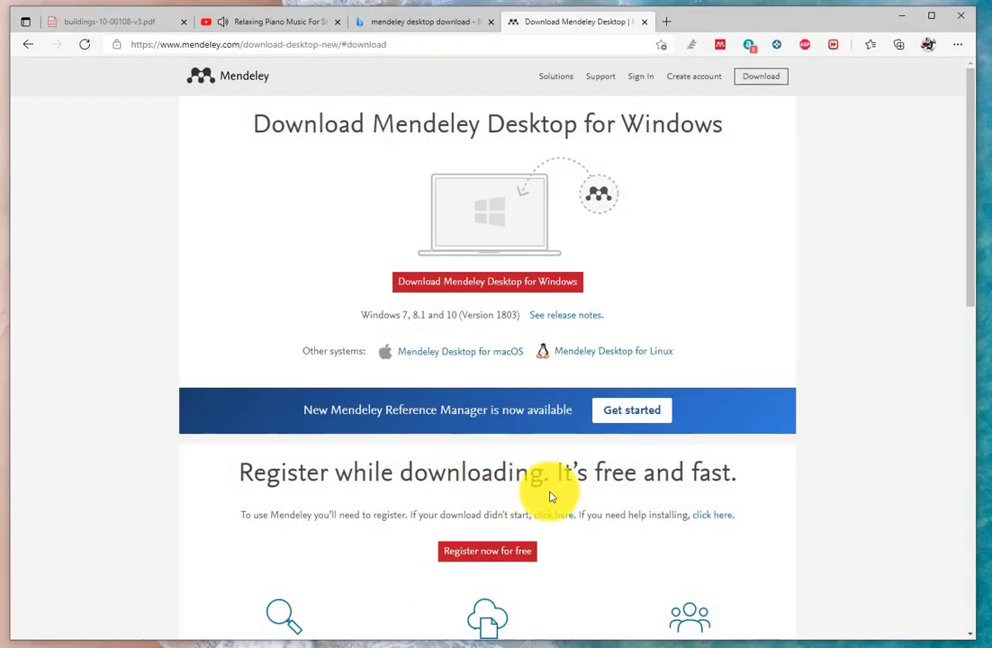
left_click(478, 553)
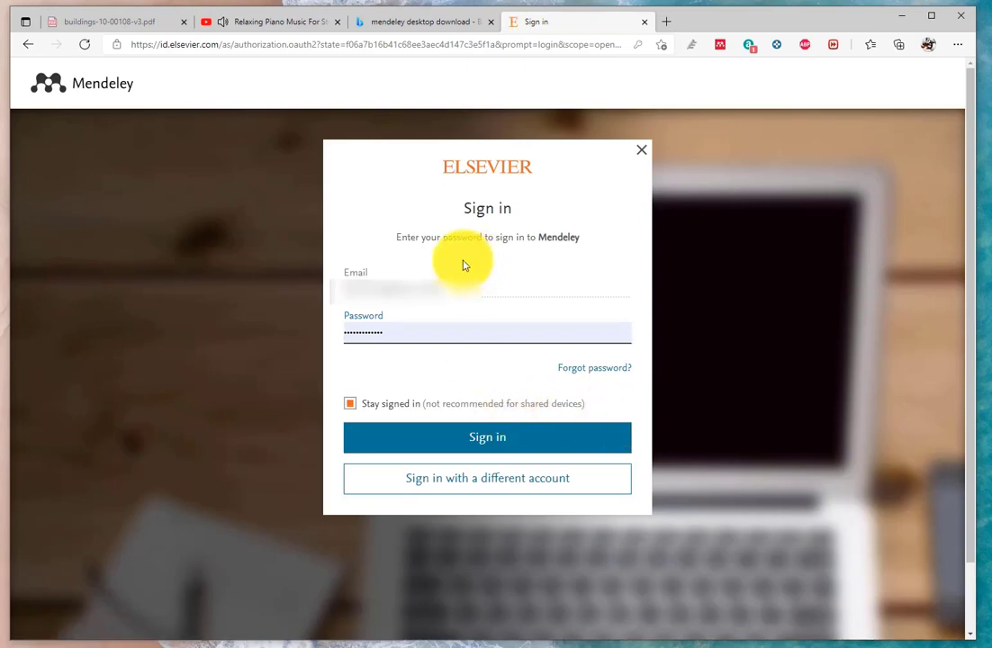
left_click(405, 290)
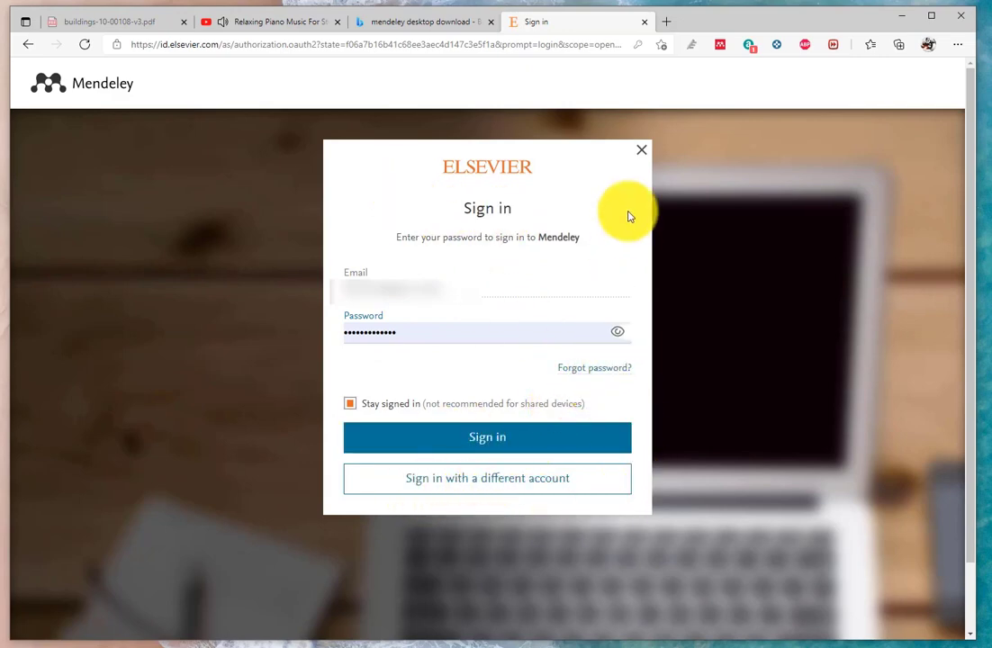
left_click(499, 450)
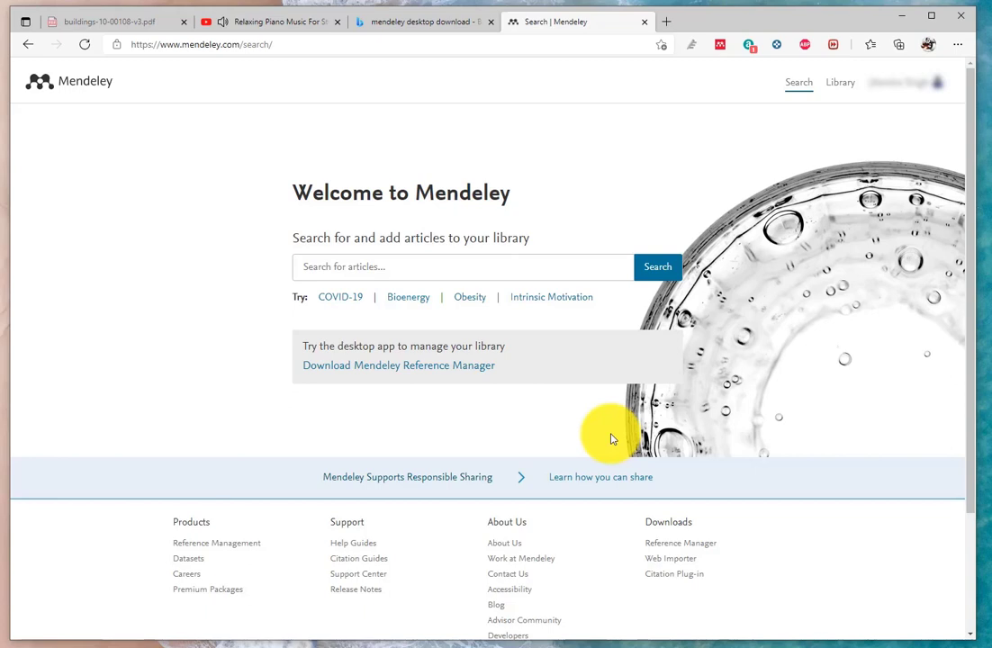
Sign out of the Mendeley website, try creating a free account from the home page, and go back from the Elsevier form
left_click(938, 85)
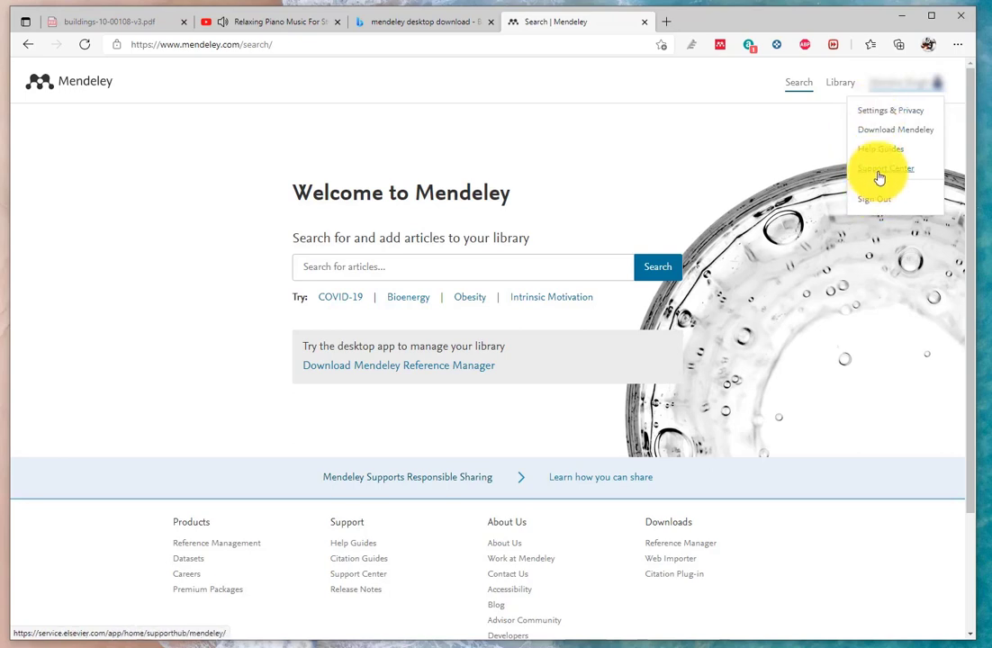
left_click(870, 207)
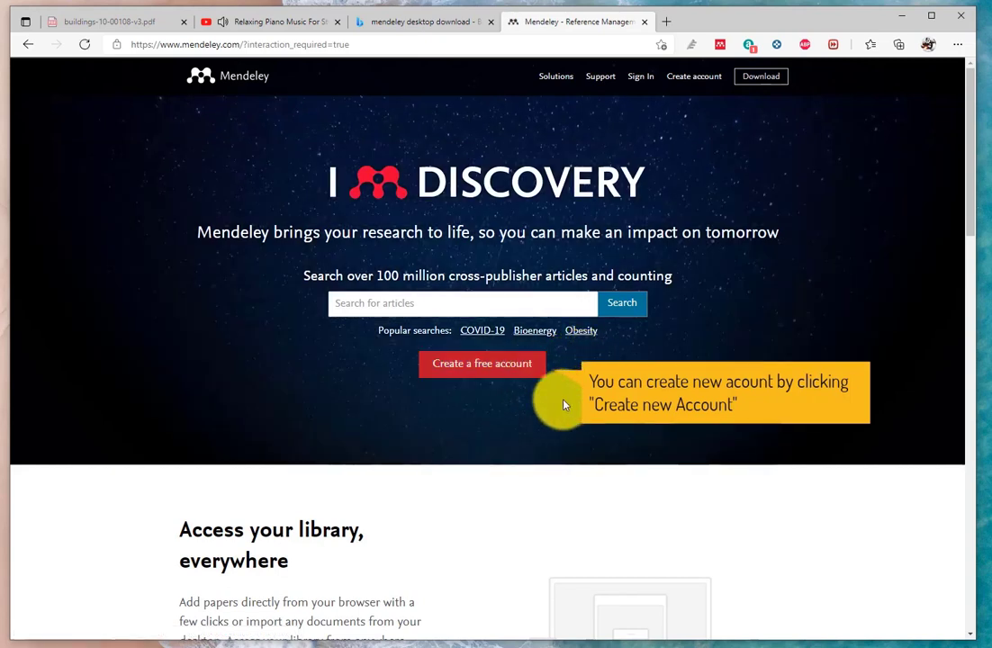
left_click(482, 364)
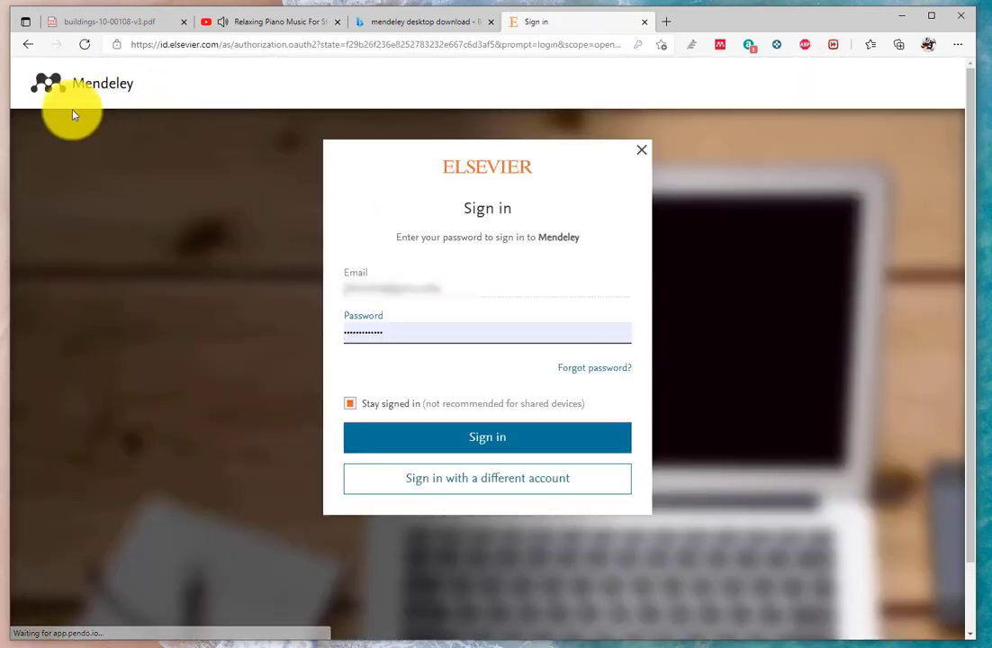
left_click(26, 48)
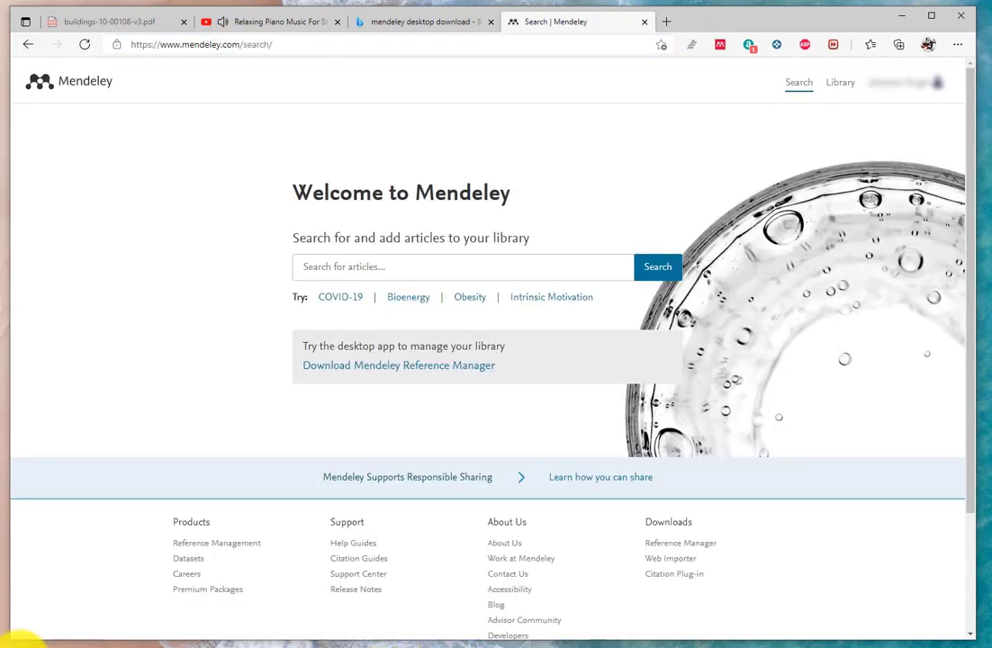
Find the installed Mendeley Desktop through Windows search and launch it
key("super")
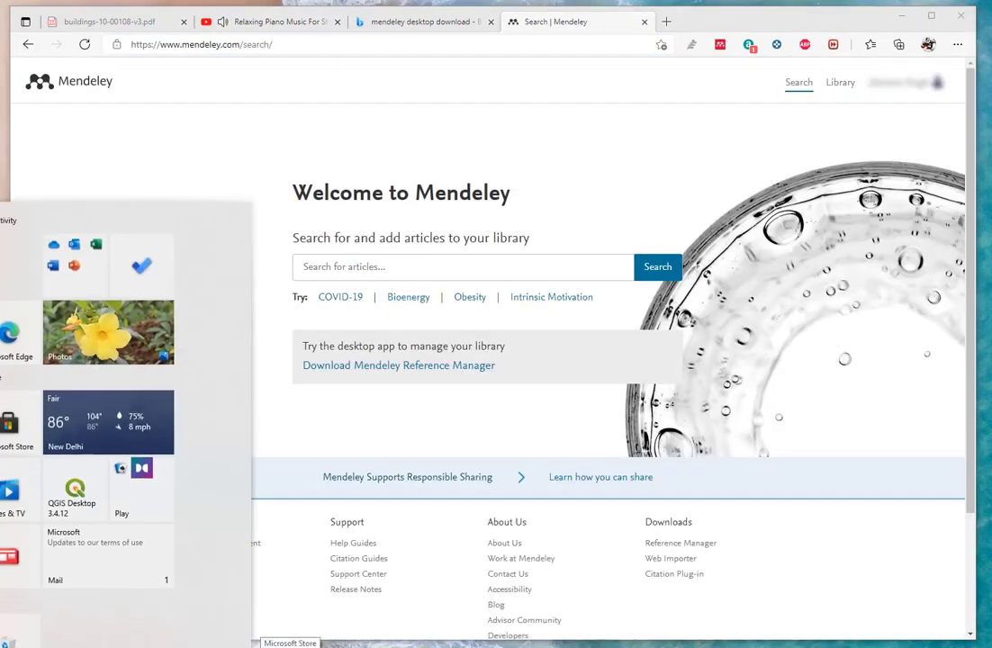
type("m")
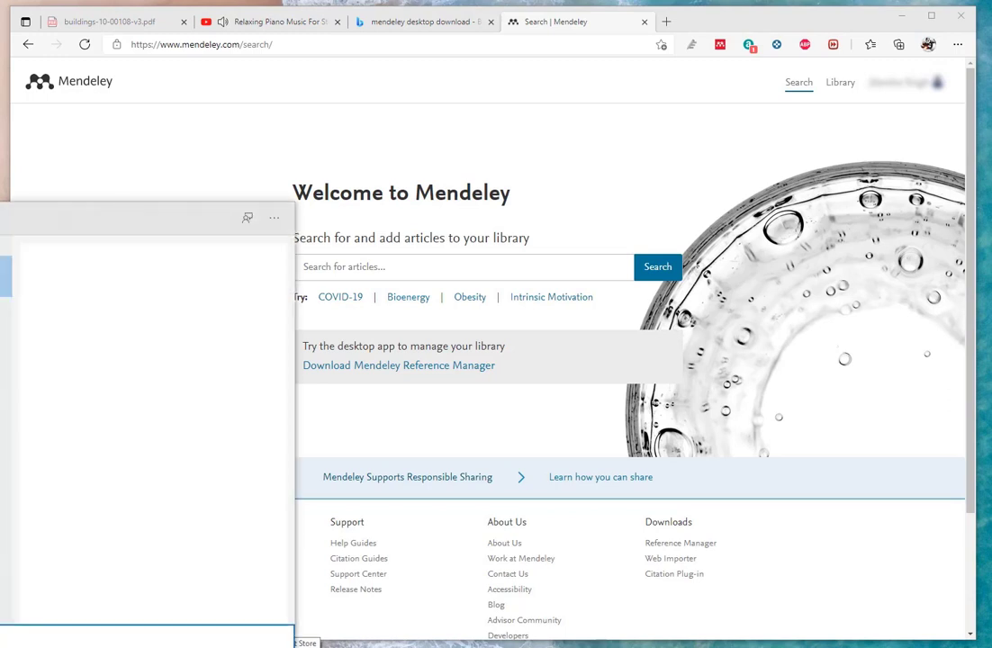
key("Return")
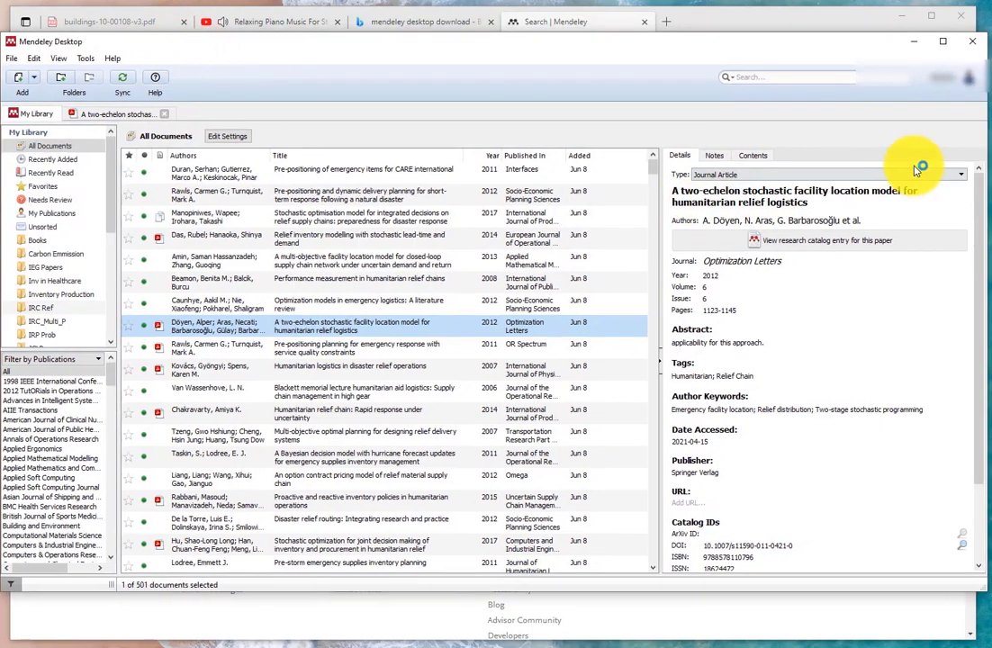
Narrow and reposition the Mendeley Desktop window, and open the paper "Pre-positioning planning for emergency response with service quality constraints"
left_click_drag(985, 141, 916, 143)
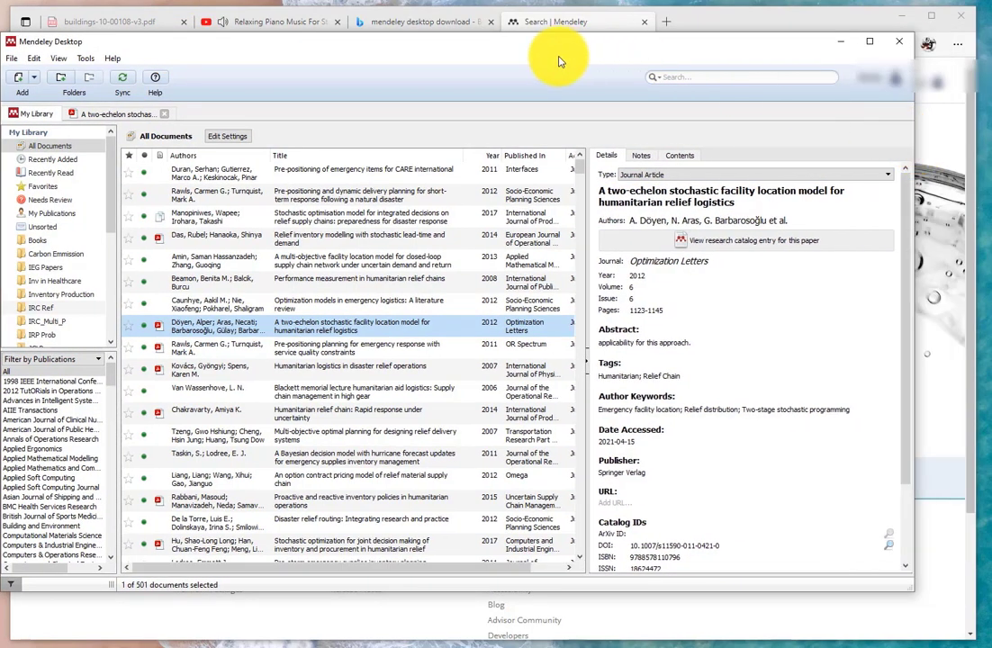
left_click_drag(509, 42, 549, 42)
double_click(279, 351)
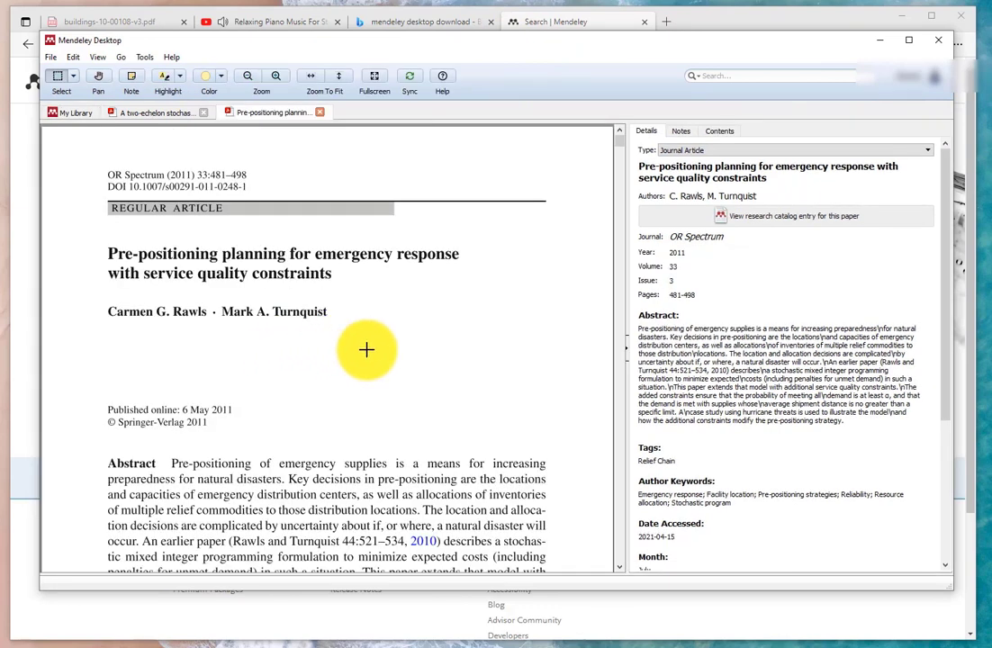
Add a note beside the paper's title reading "A new note for this paper"
left_click(133, 80)
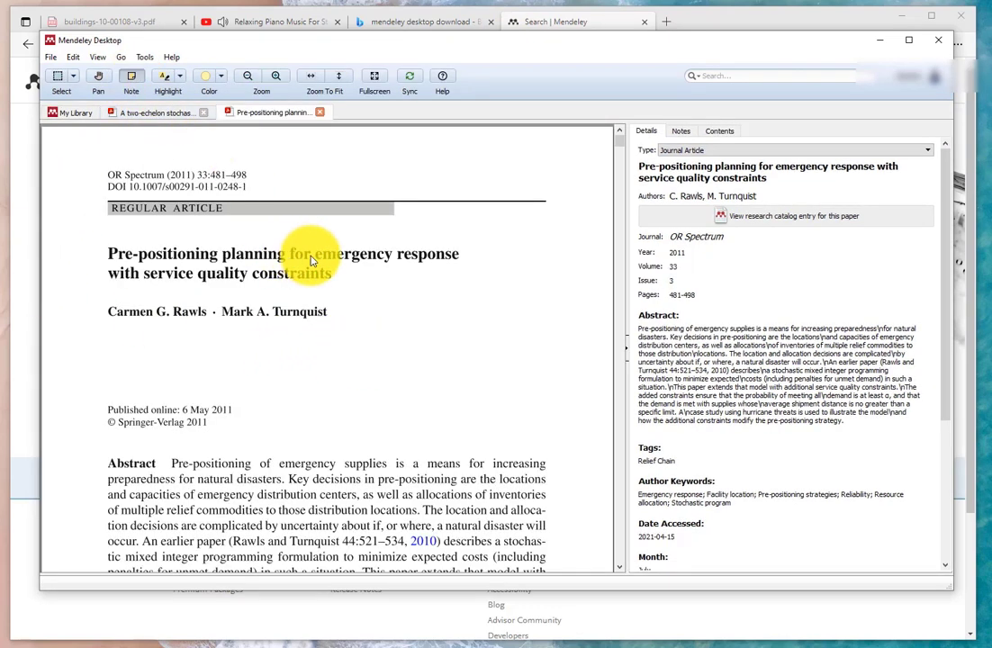
left_click(464, 256)
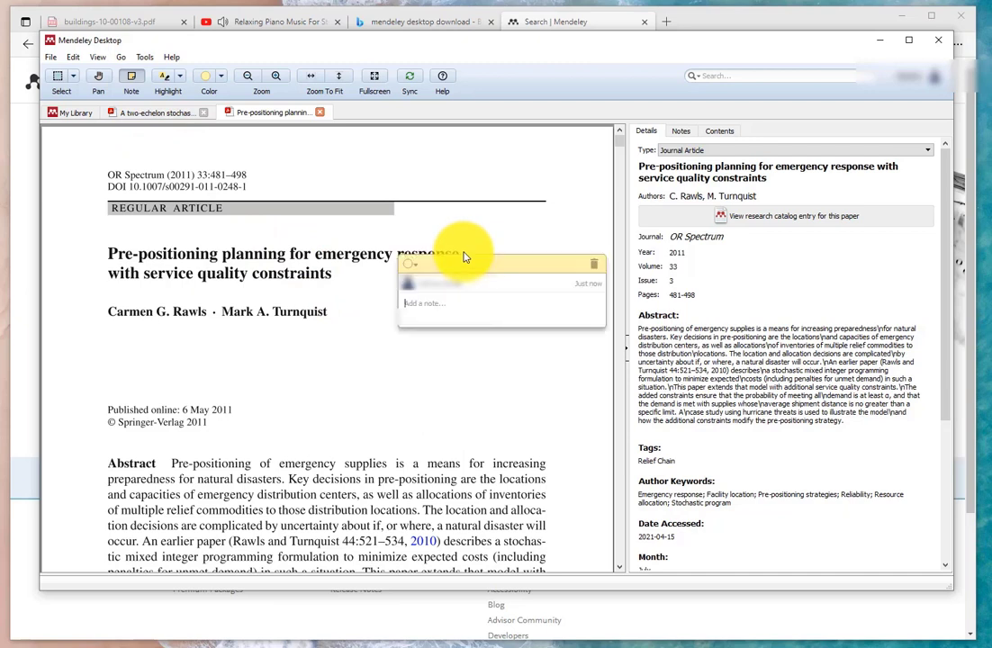
left_click_drag(453, 267, 453, 302)
left_click(421, 347)
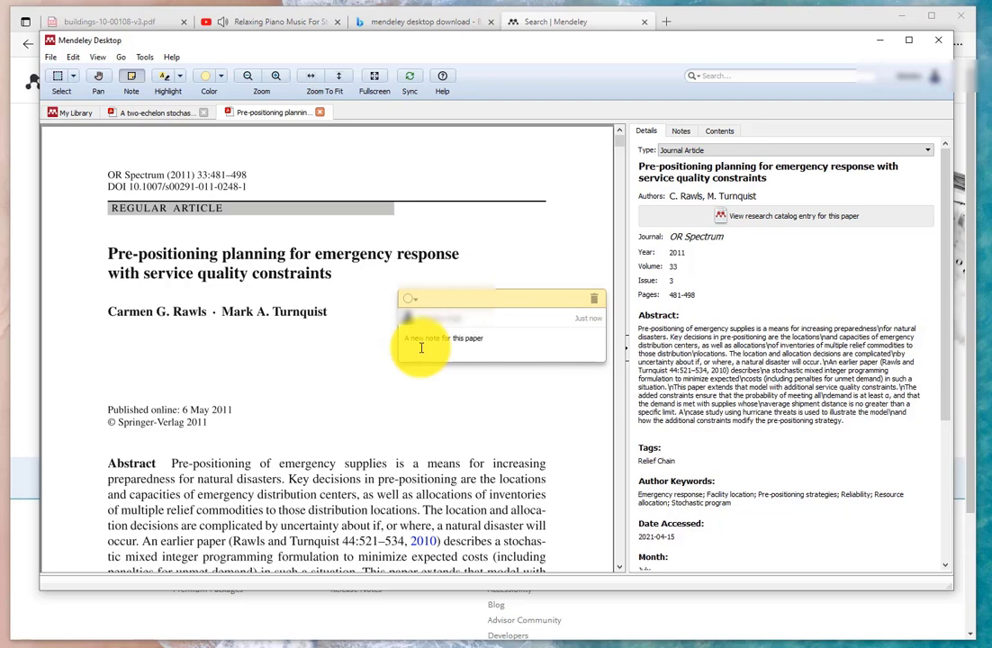
left_click(423, 393)
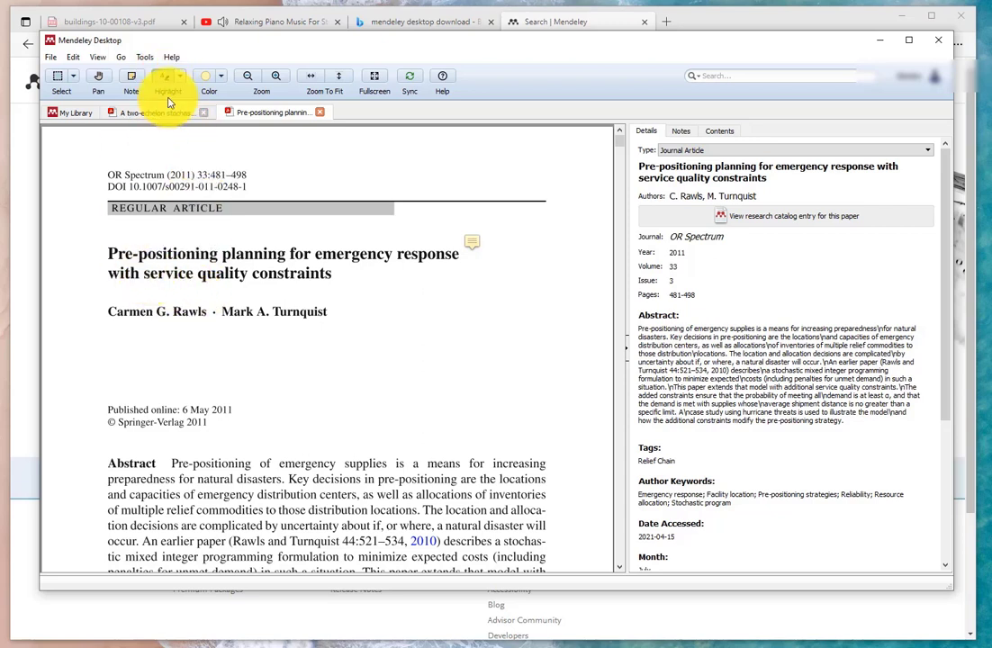
Highlight the paper's title with a rectangle highlight and the abstract's first line with a text highlight
left_click(180, 77)
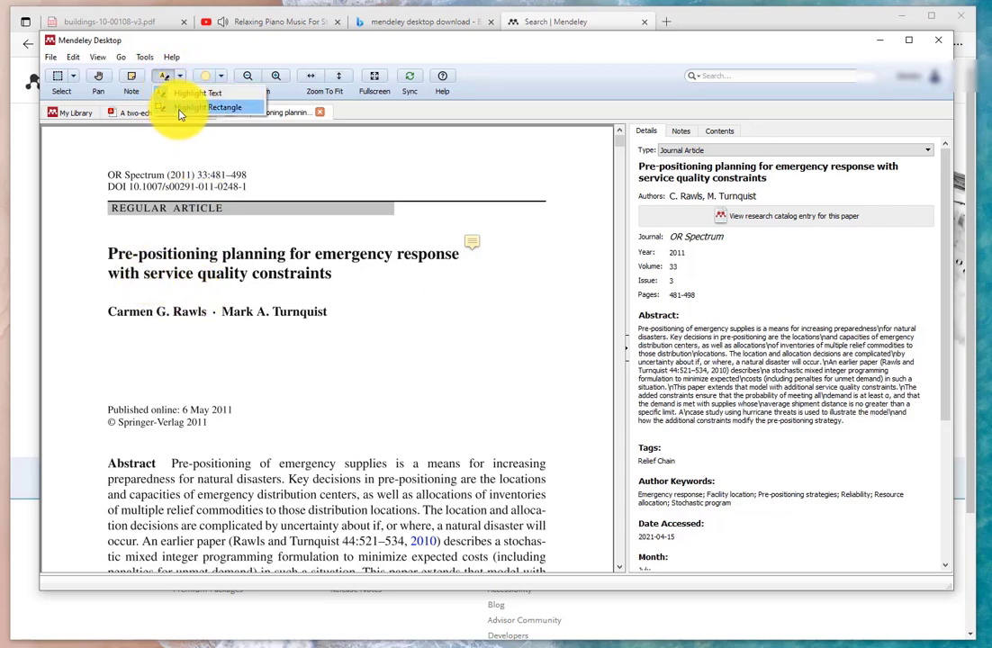
left_click(185, 108)
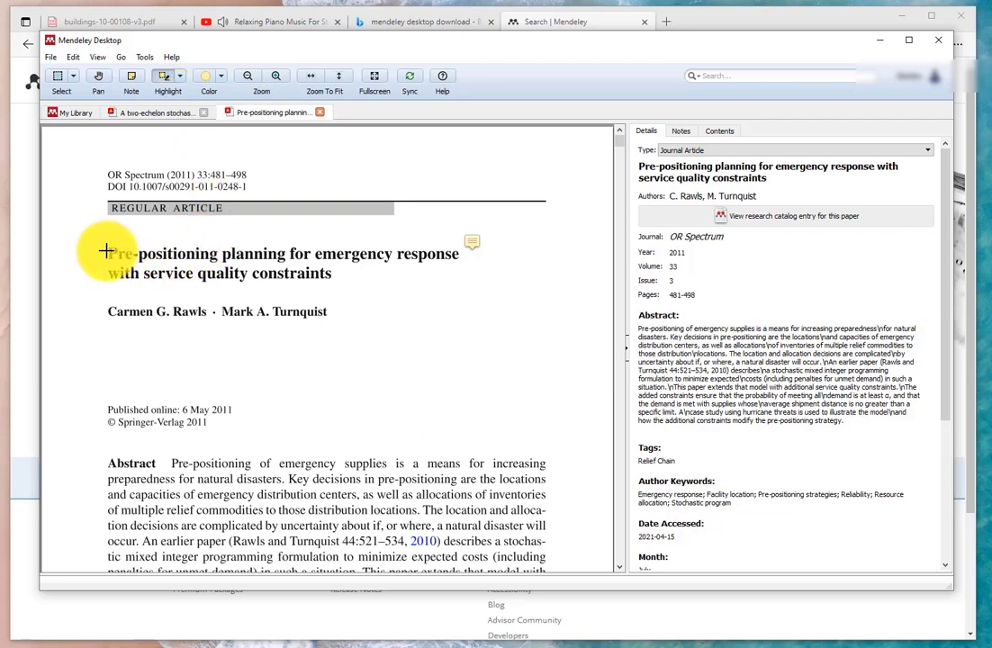
left_click_drag(106, 251, 449, 283)
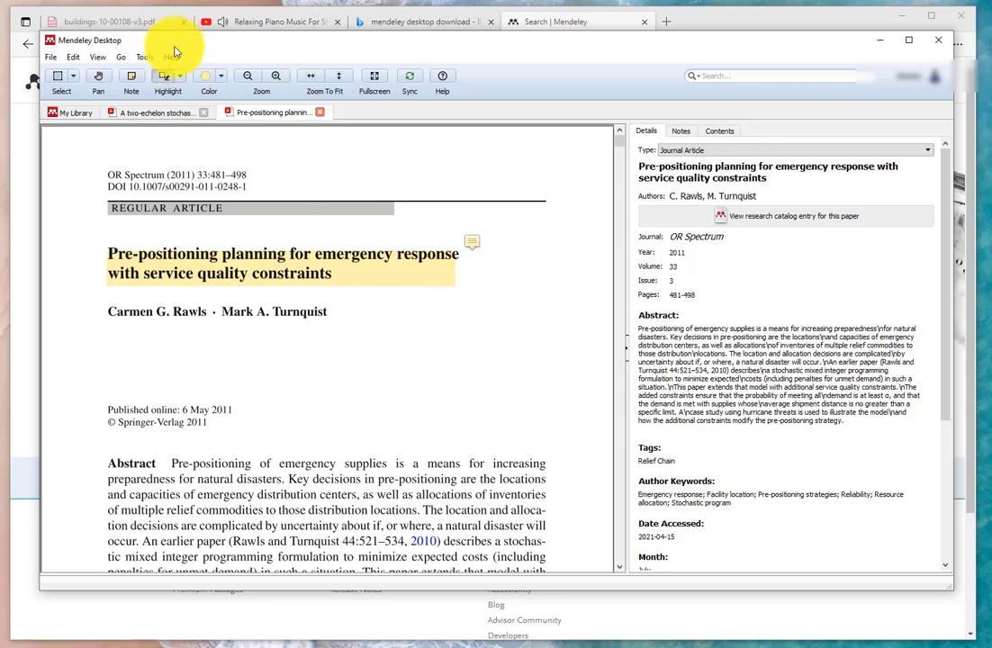
left_click(181, 75)
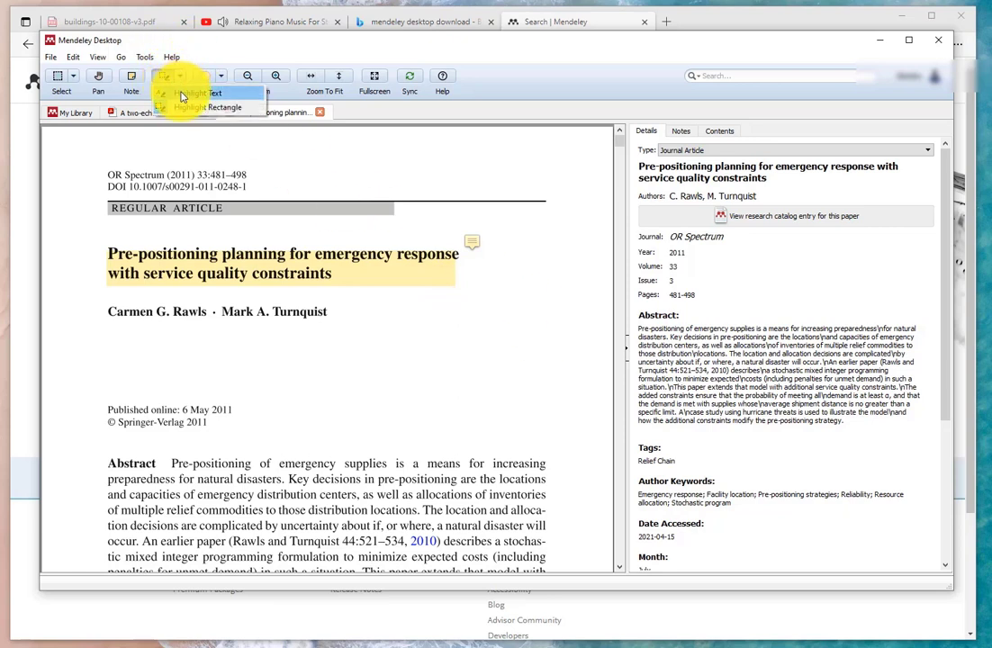
left_click(209, 92)
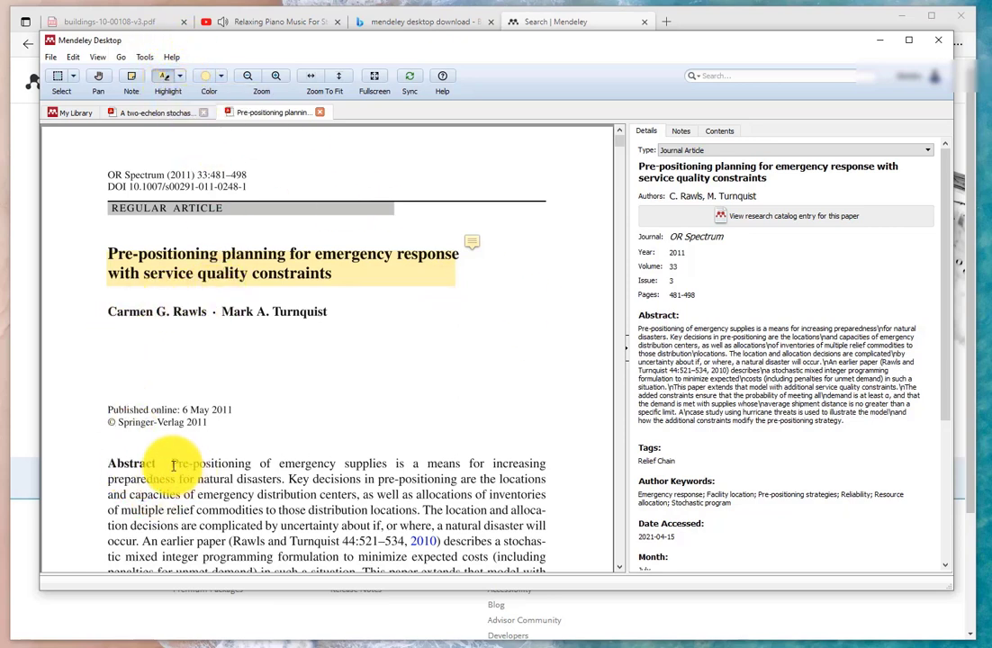
left_click_drag(172, 463, 544, 467)
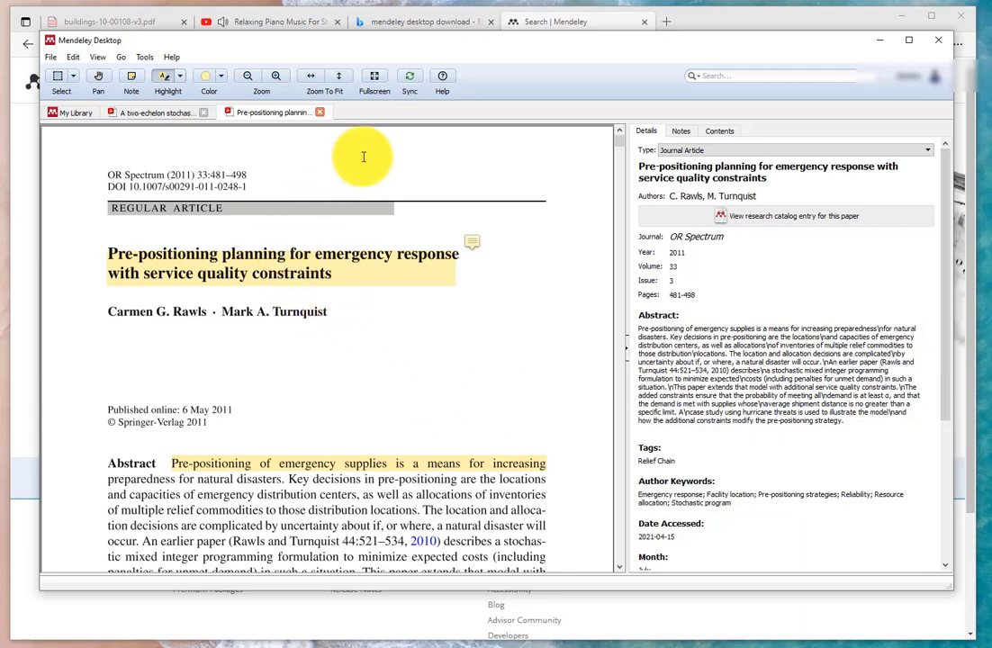
Close both open papers and create a library folder named "New folder"
left_click(321, 113)
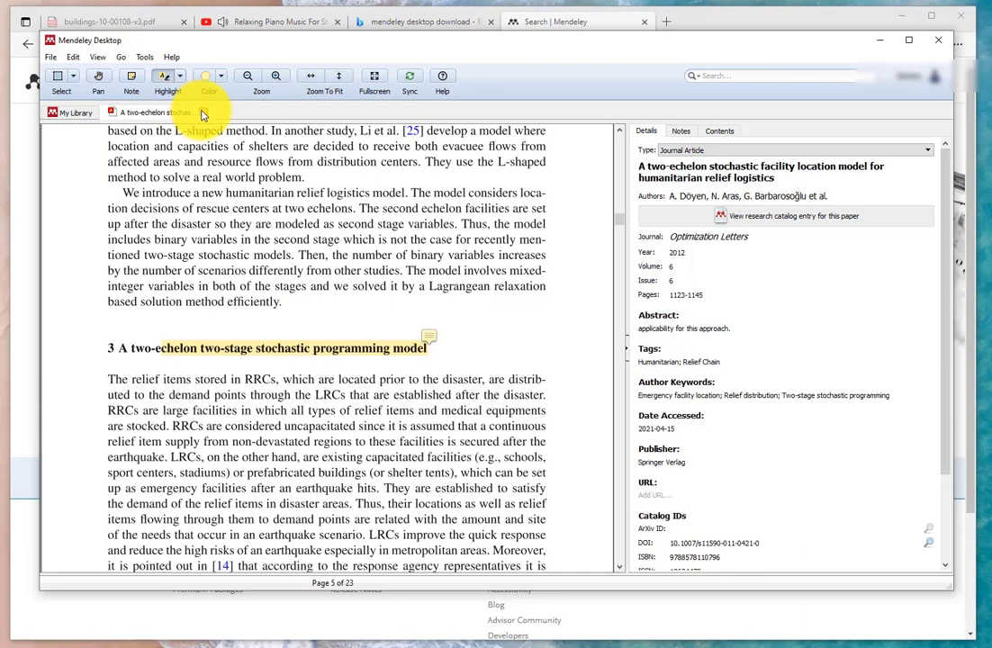
left_click(206, 112)
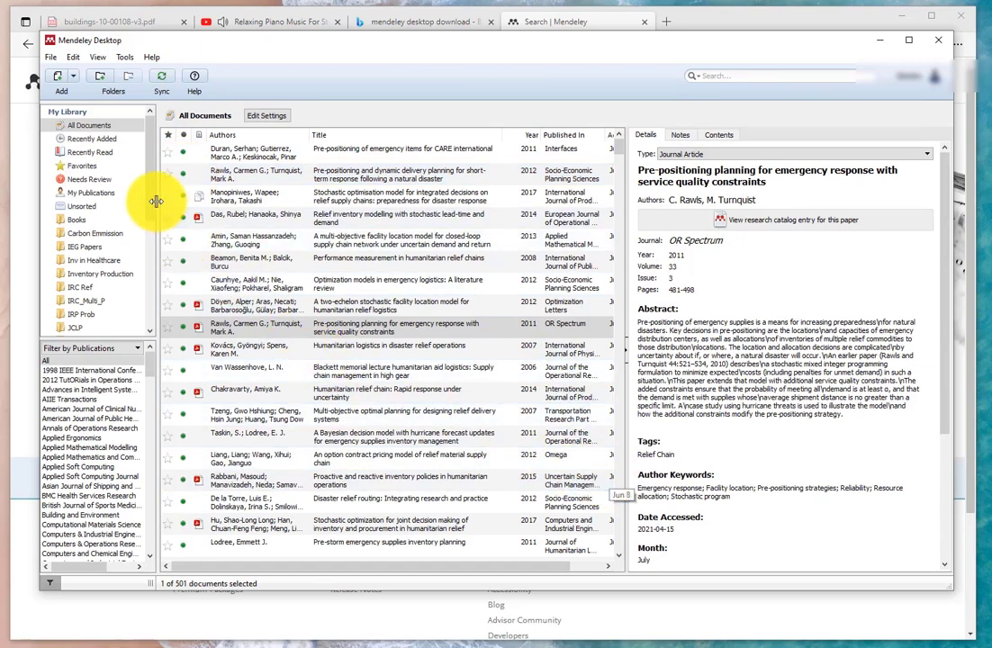
scroll(139, 234, "down", 5)
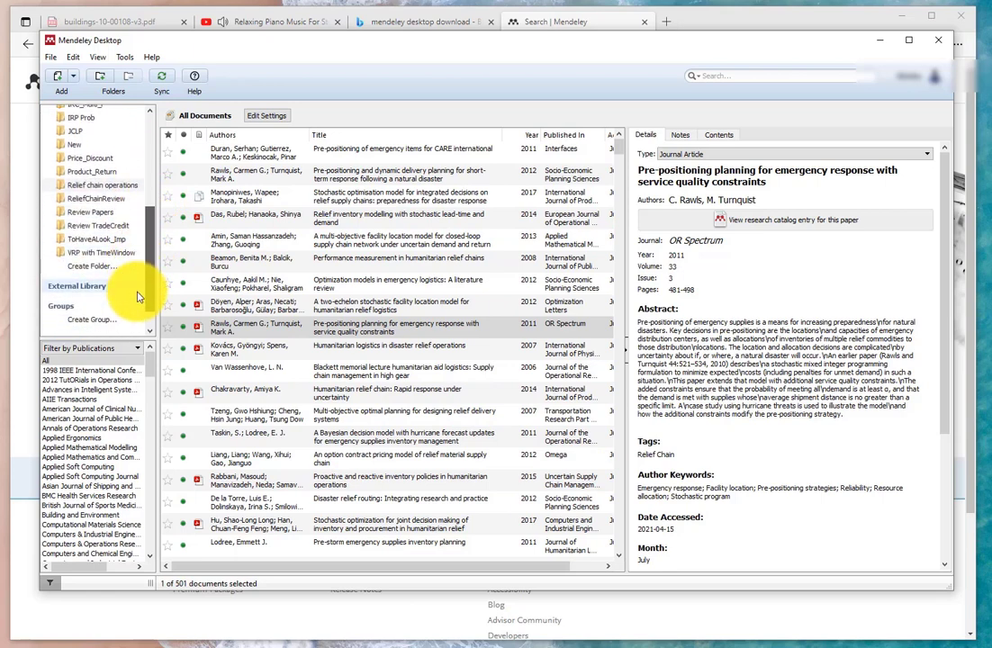
left_click(99, 261)
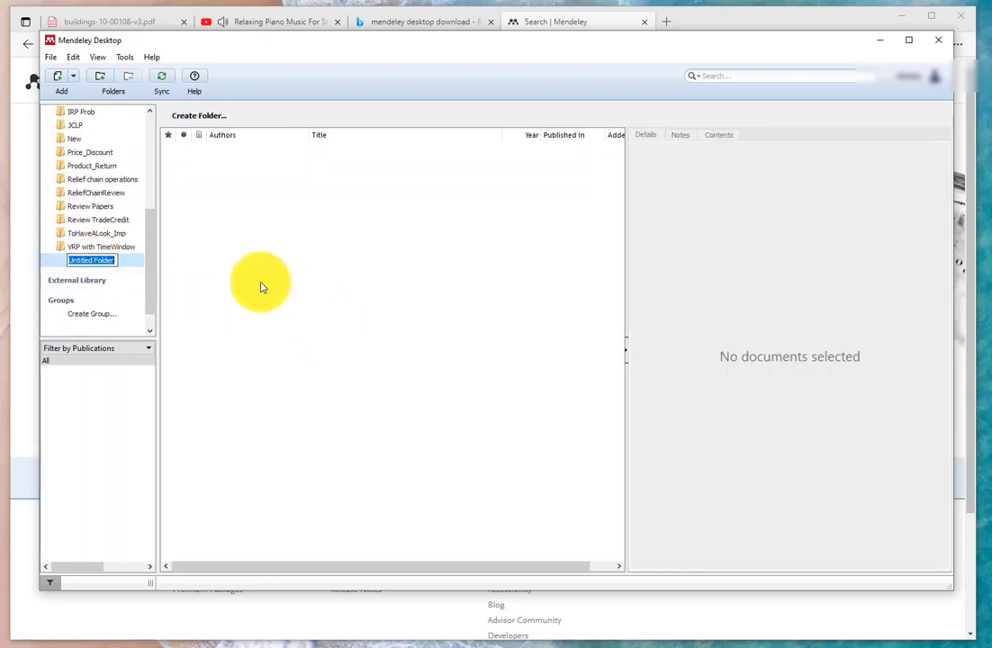
type("New folder")
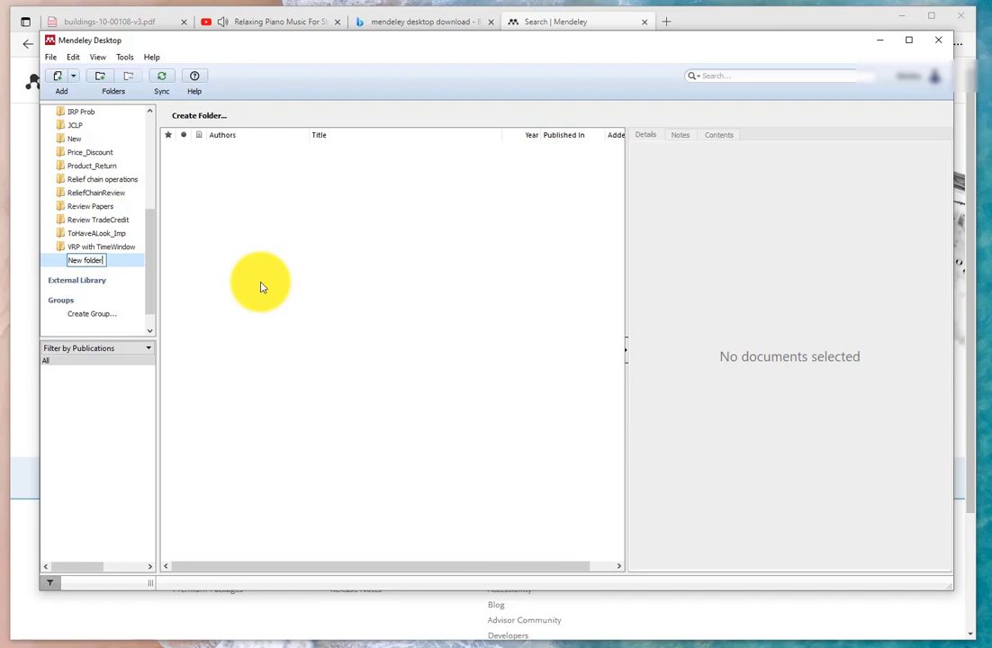
key("Return")
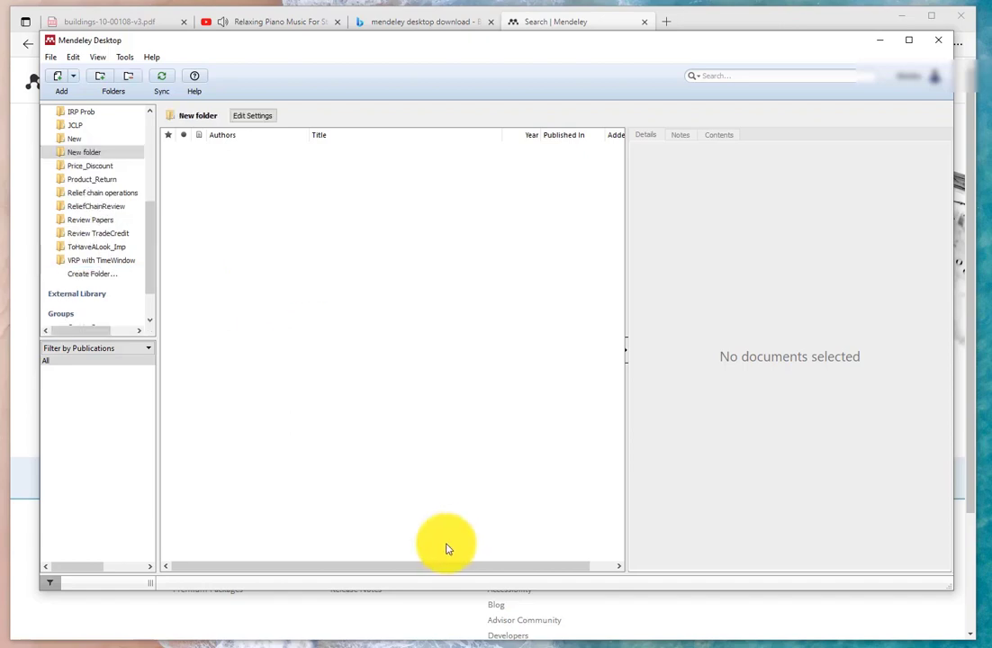
left_click(89, 152)
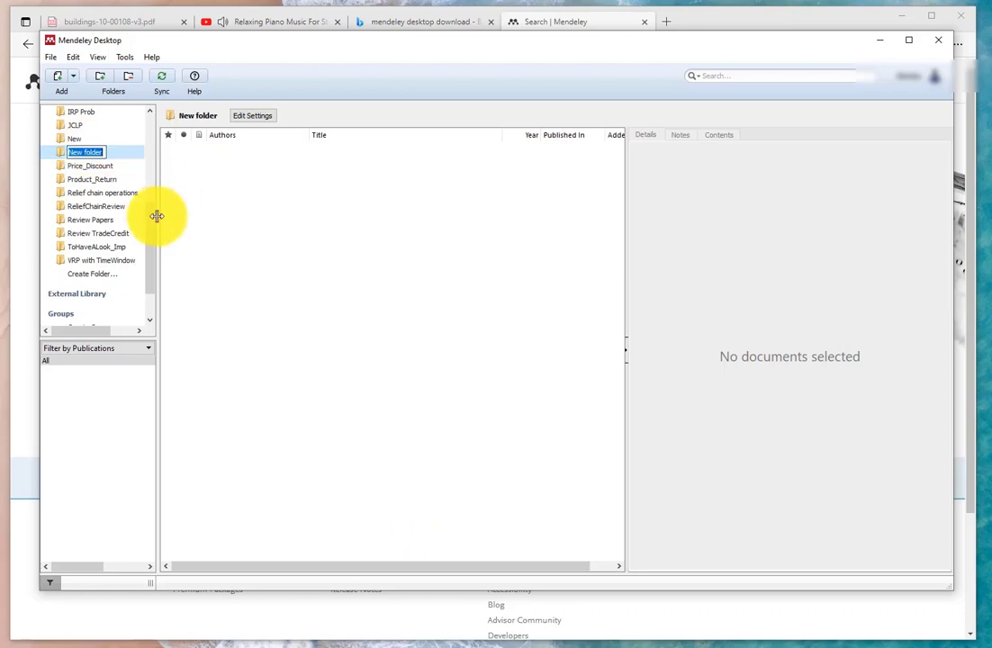
Add "A two-echelon stochastic facility location model for humanitarian relief logistics" from Recently Read to "New folder" and show that folder's contents
left_click_drag(150, 222, 151, 135)
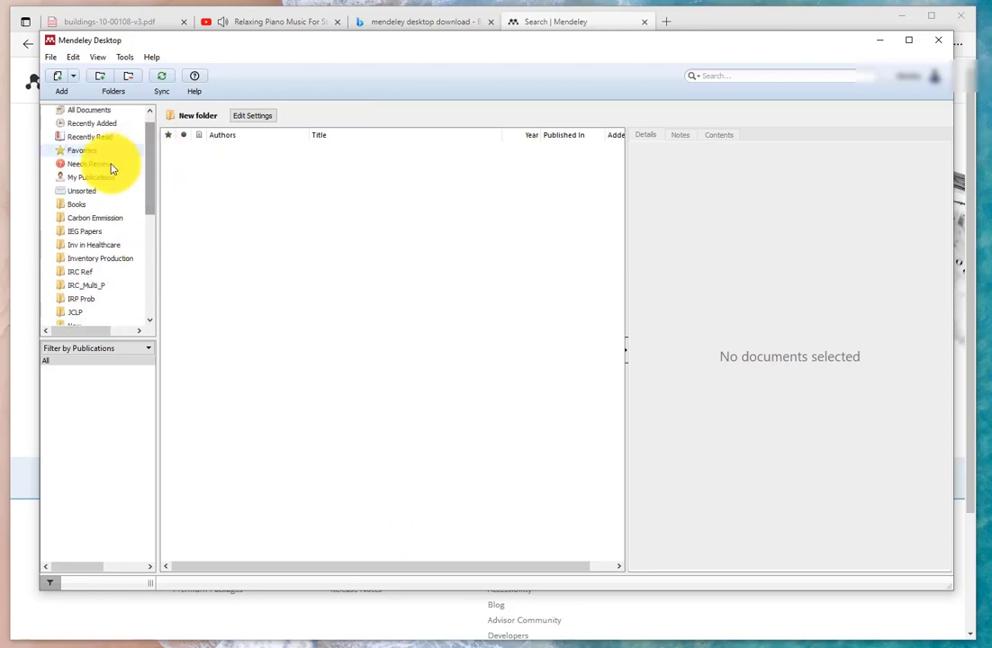
left_click(92, 137)
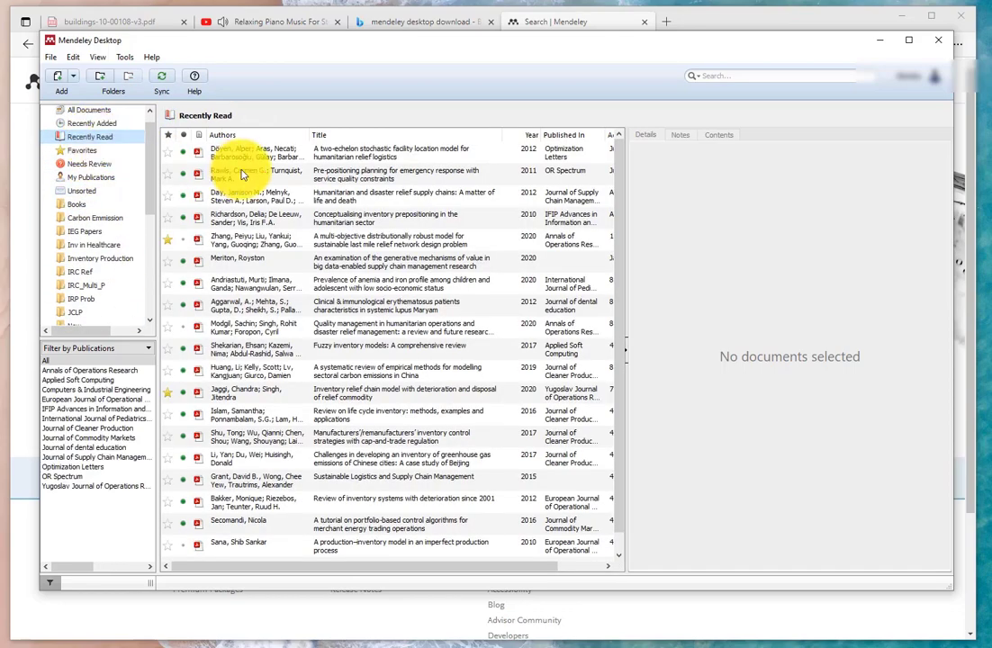
left_click(261, 151)
right_click(268, 150)
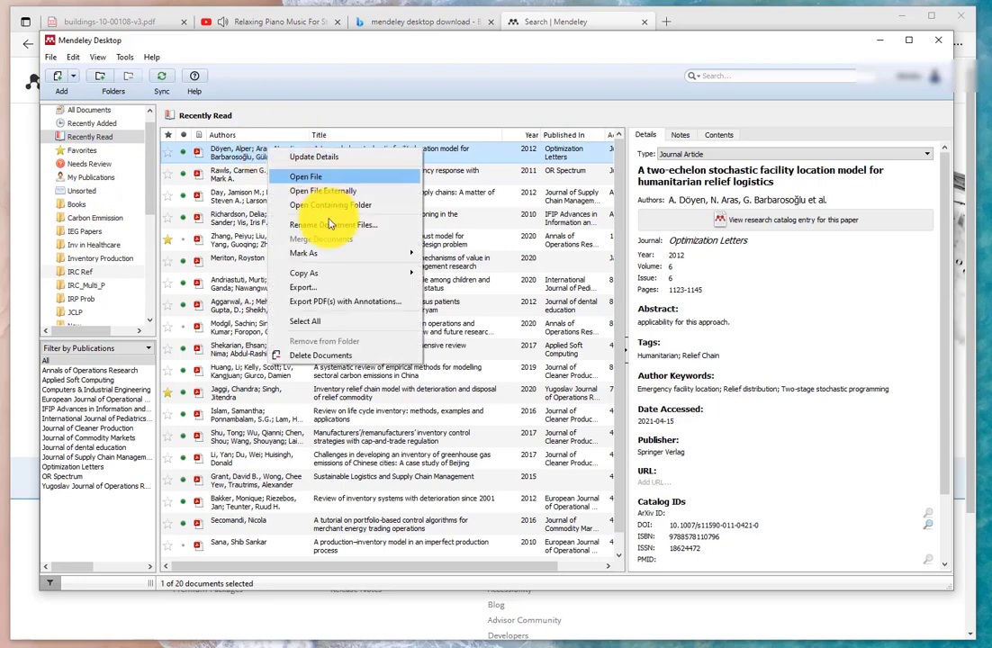
mouse_move(321, 275)
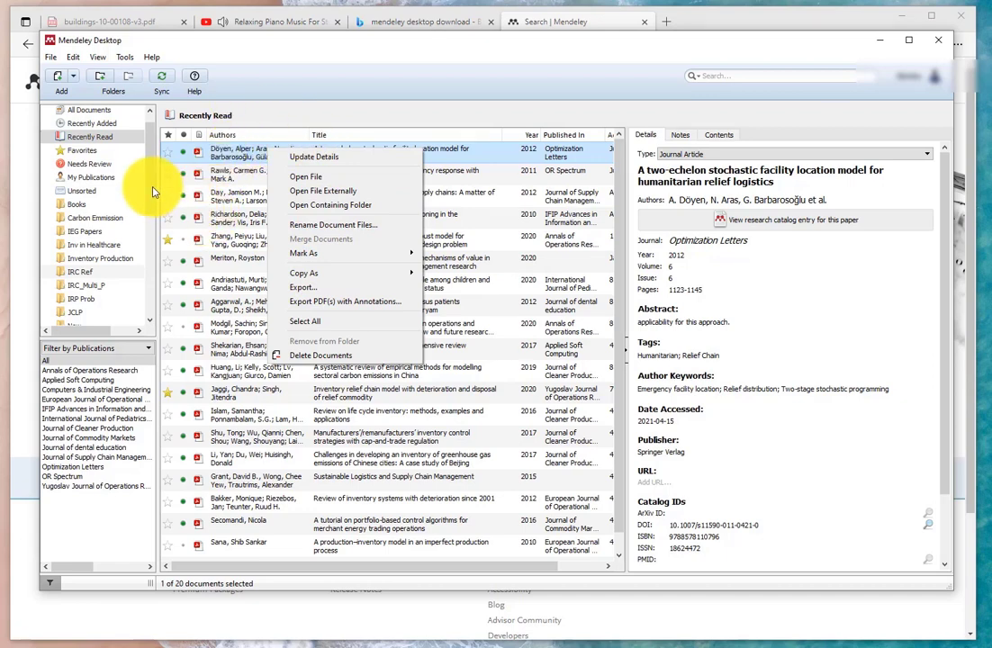
scroll(153, 190, "down", 5)
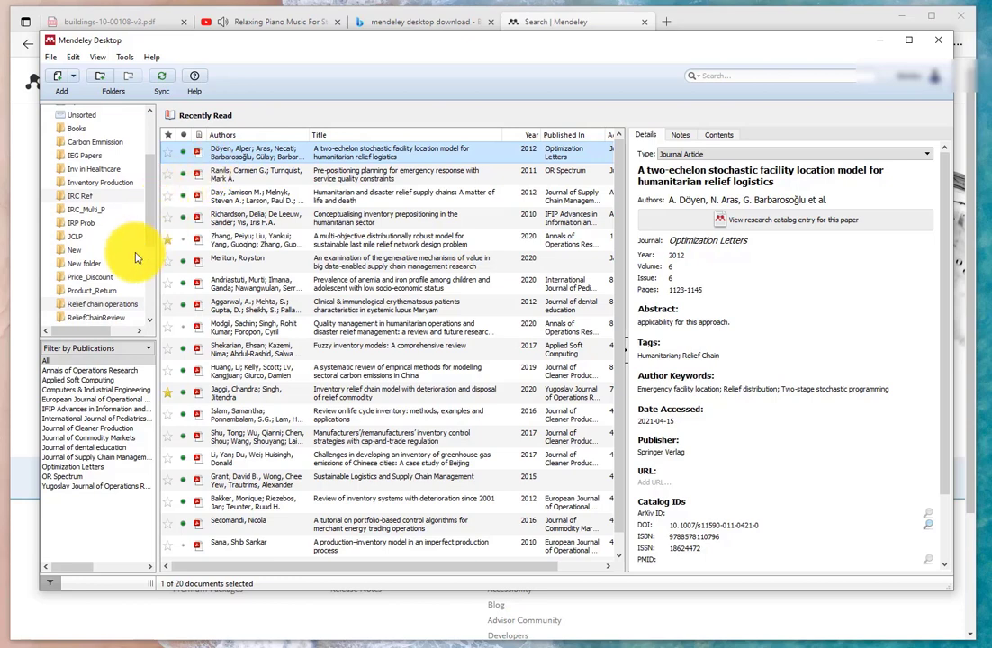
left_click_drag(279, 165, 84, 264)
left_click(83, 264)
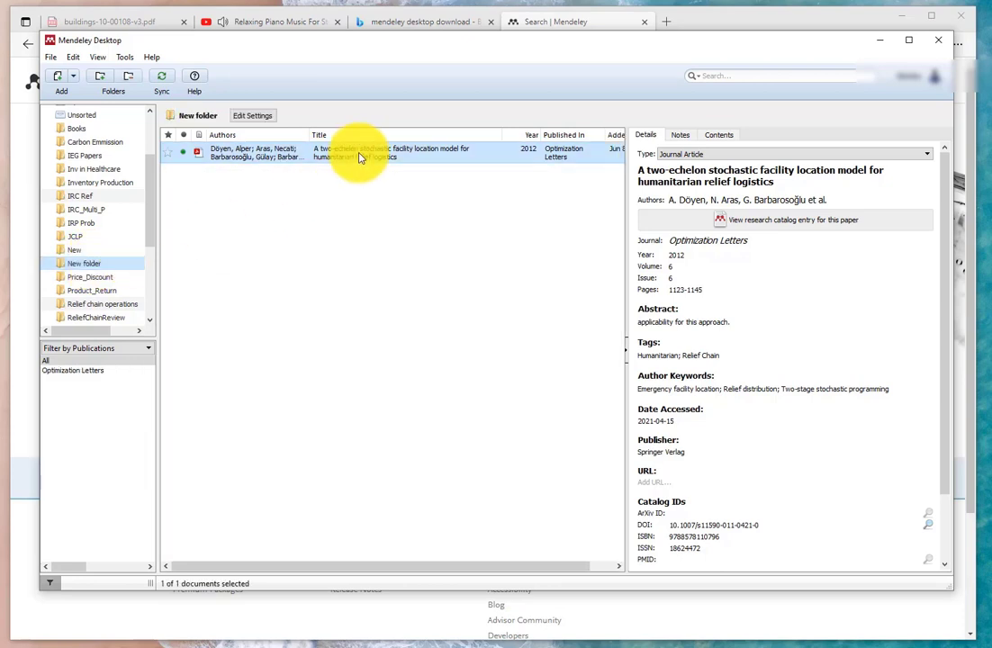
Open the paper in "New folder", highlight "We introduce a new humanitarian relief logistics model", and change that highlight's color to pink
double_click(294, 152)
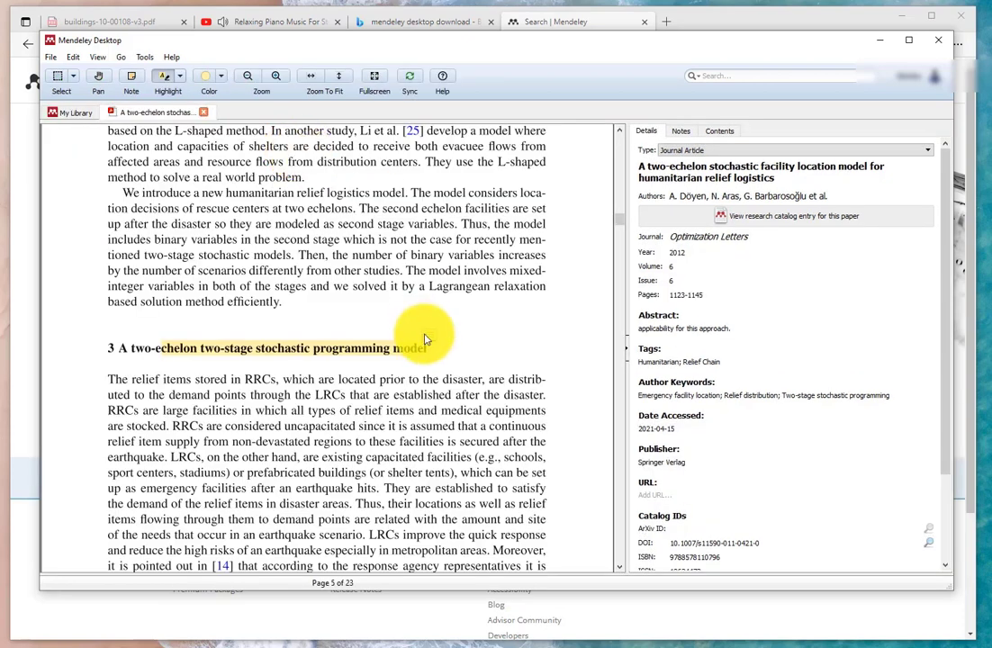
left_click_drag(124, 194, 383, 196)
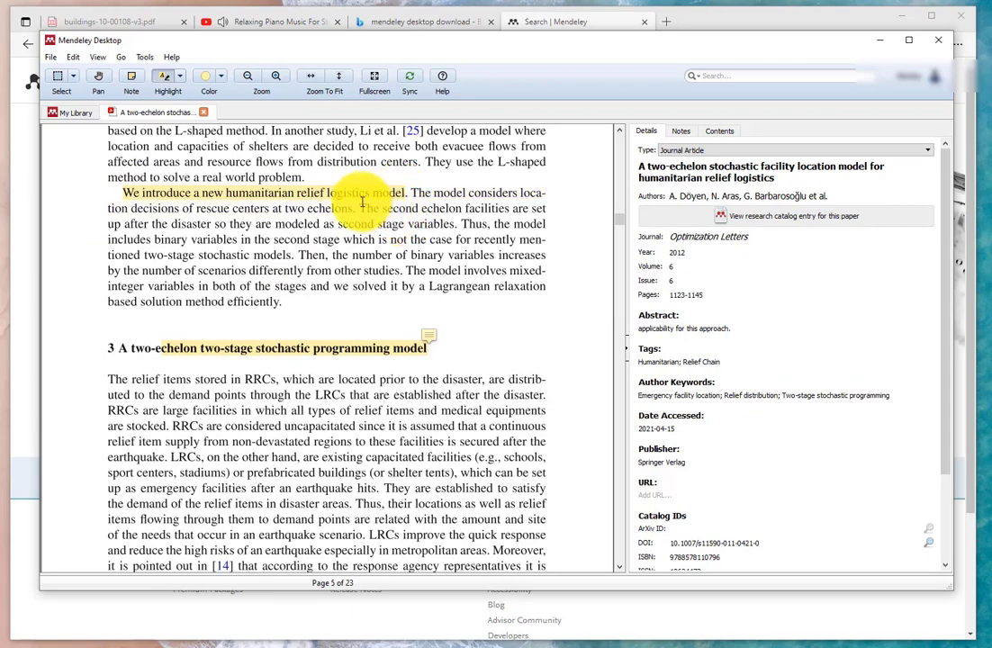
right_click(324, 194)
mouse_move(360, 229)
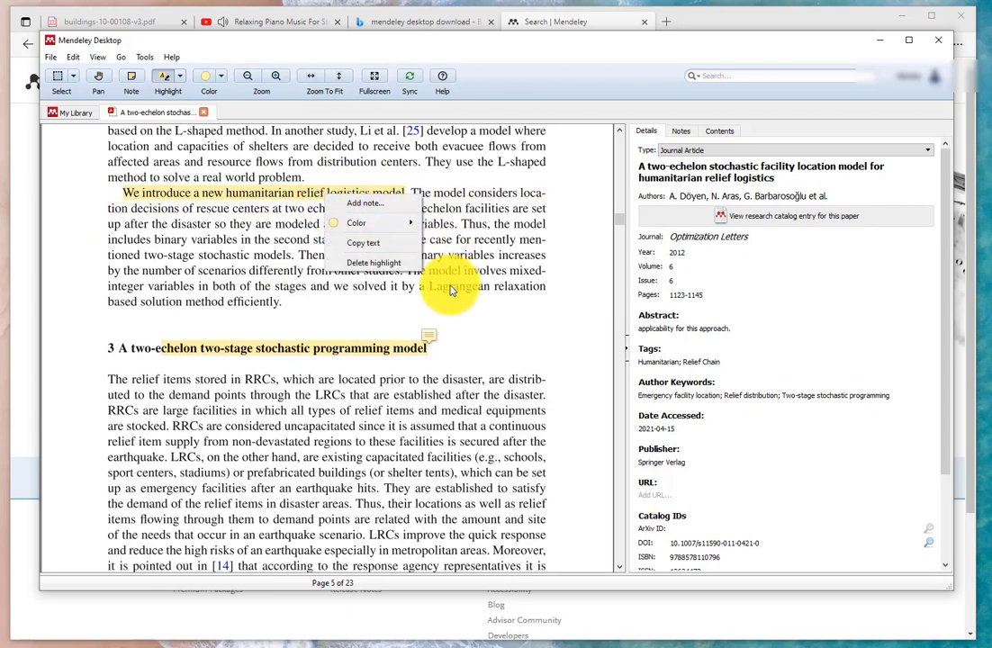
left_click(441, 284)
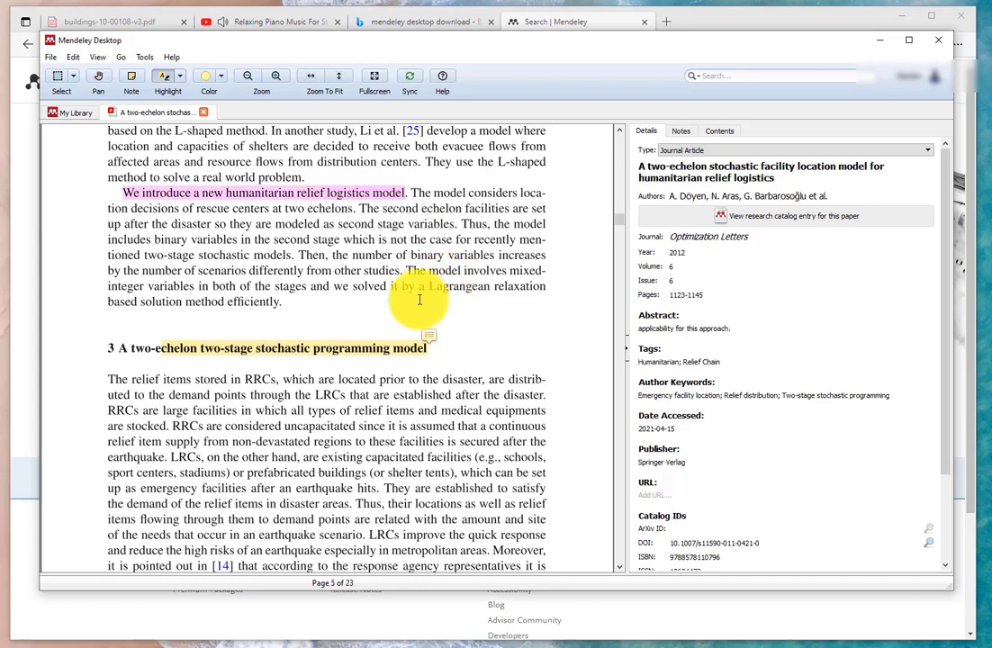
Close the two-echelon paper, view the options for adding entries to the folder, and sync the library
left_click(204, 111)
right_click(338, 267)
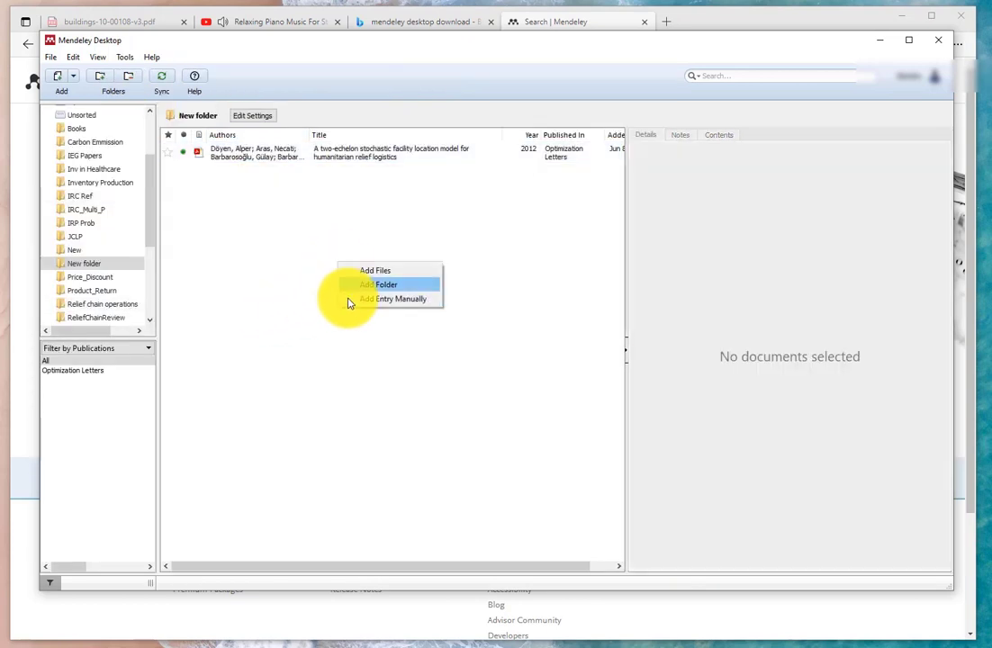
left_click(300, 284)
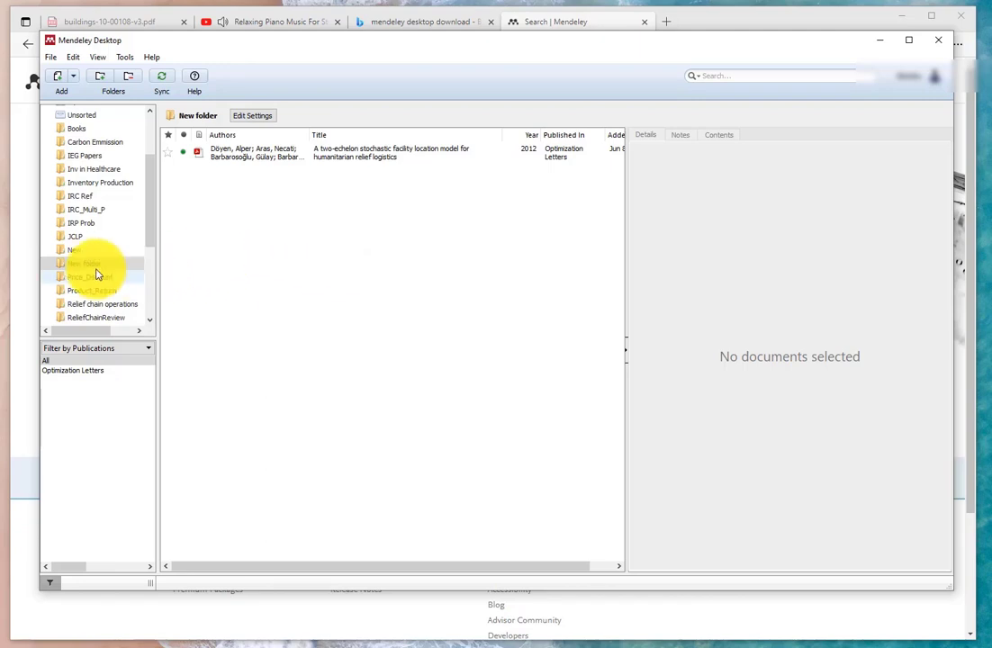
left_click_drag(153, 205, 160, 133)
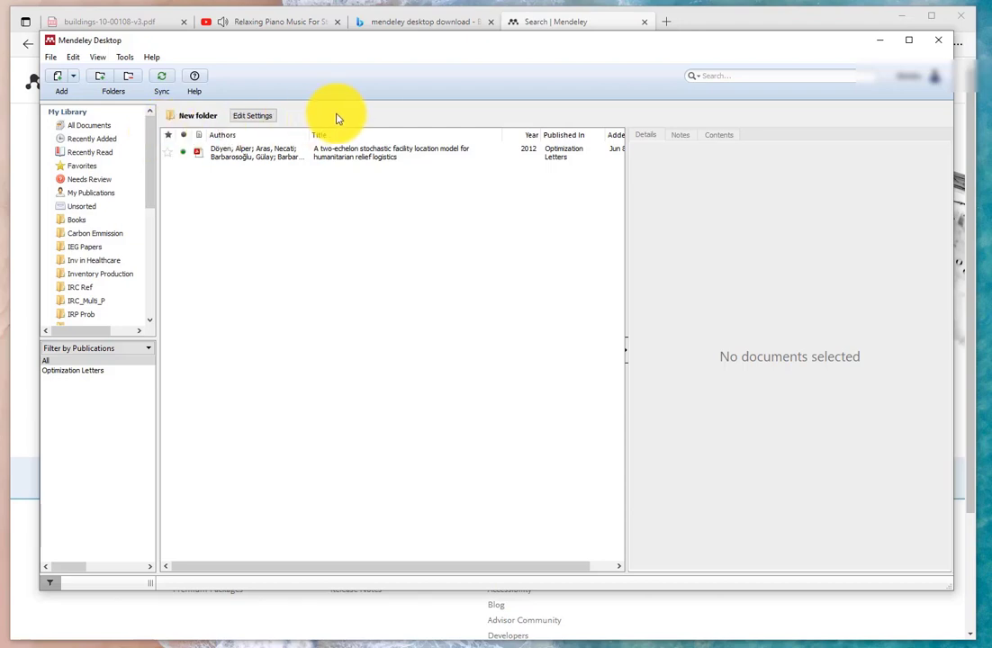
left_click(161, 81)
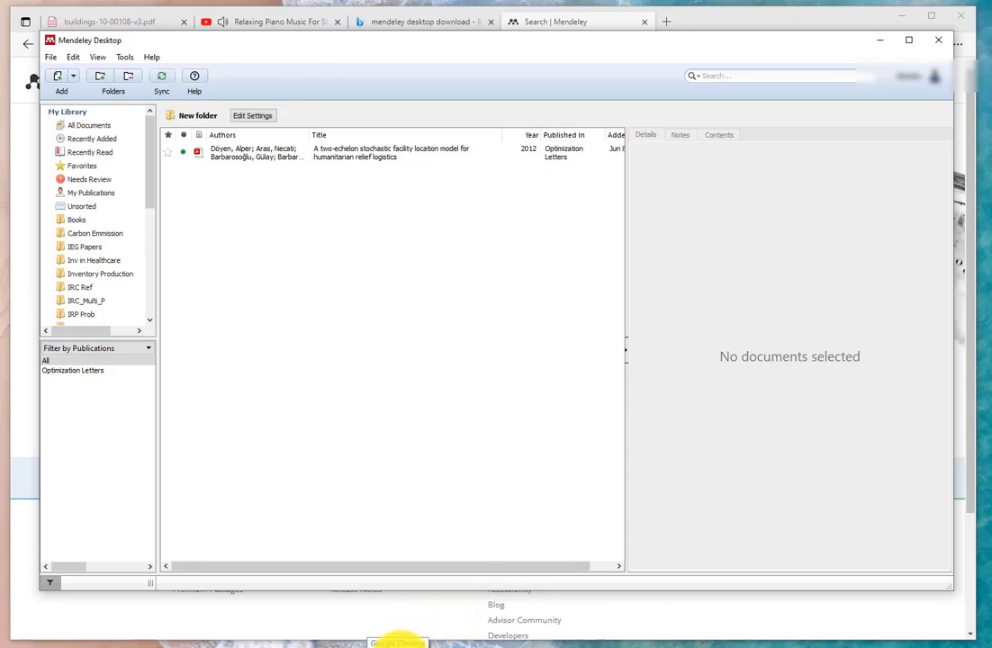
Switch to Google Chrome and search for the suggested paper "inventory and credit decisions for deteriorating items with displayed stock dependent demand"
left_click(400, 646)
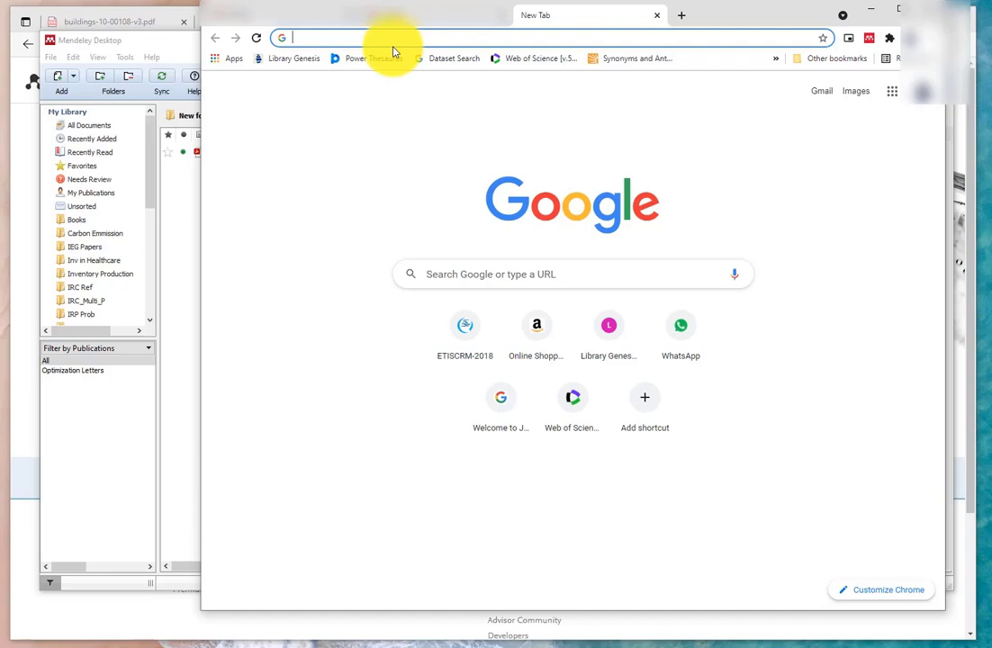
type("in")
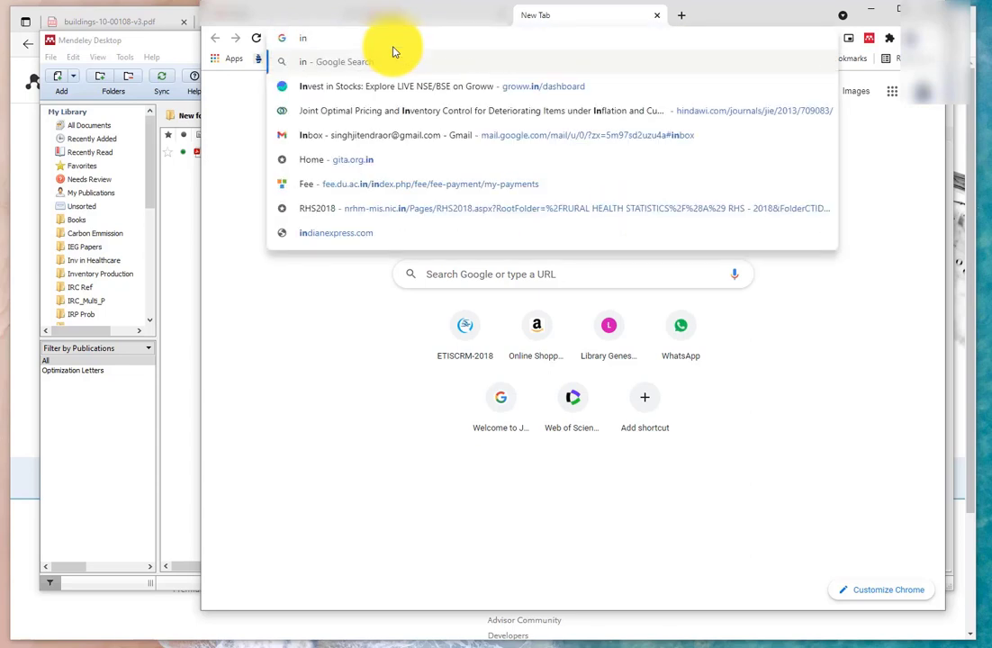
type("ventory")
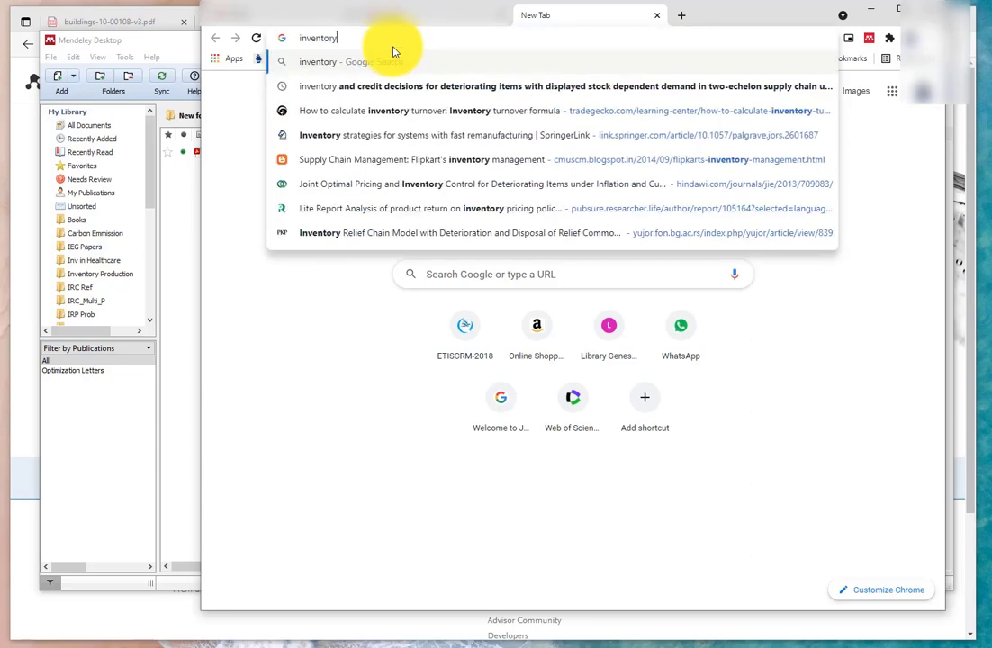
key("Down")
key("Return")
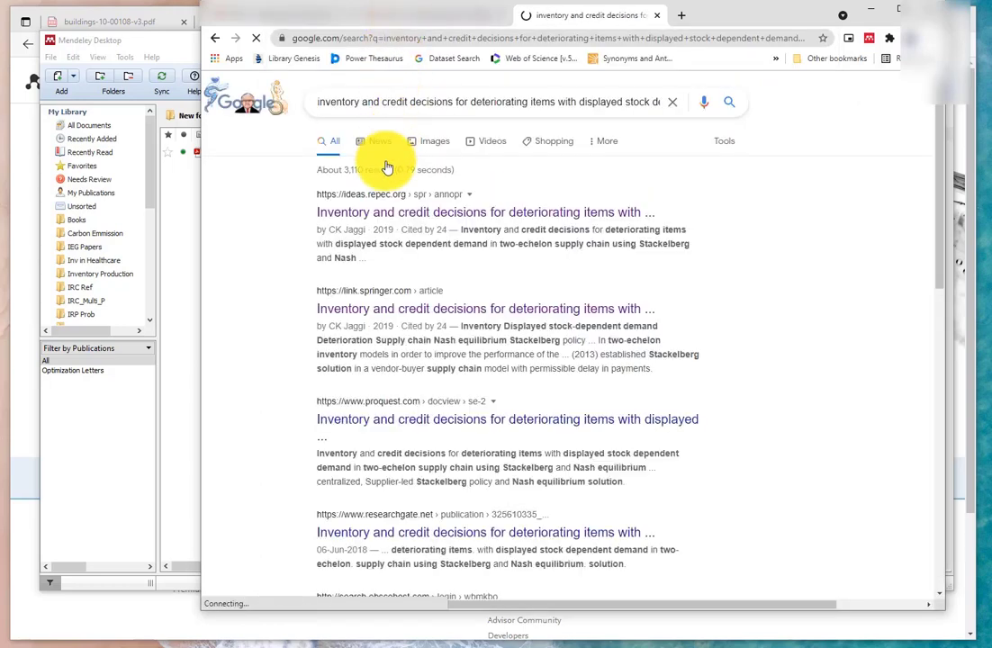
Open the SpringerLink article on inventory and credit decisions from the results and start signing in to Mendeley Web Importer
left_click(422, 316)
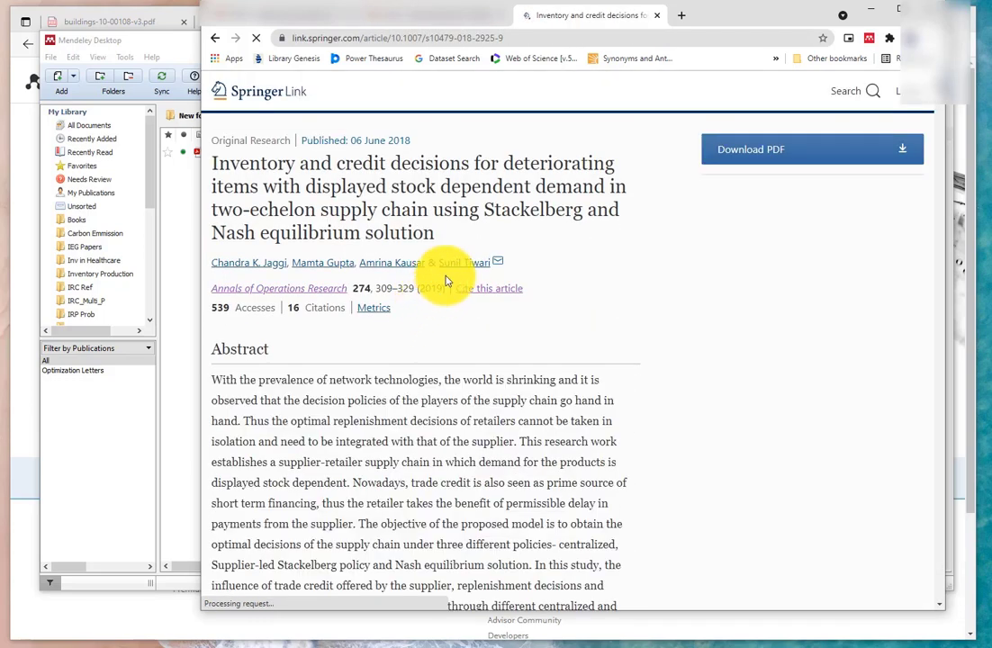
left_click(869, 39)
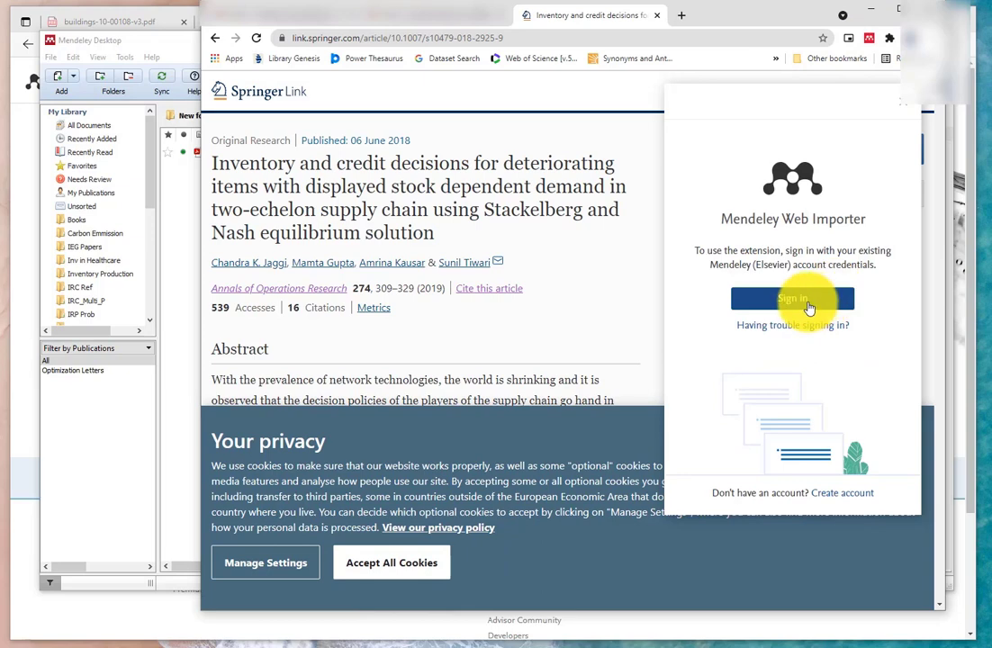
left_click(813, 302)
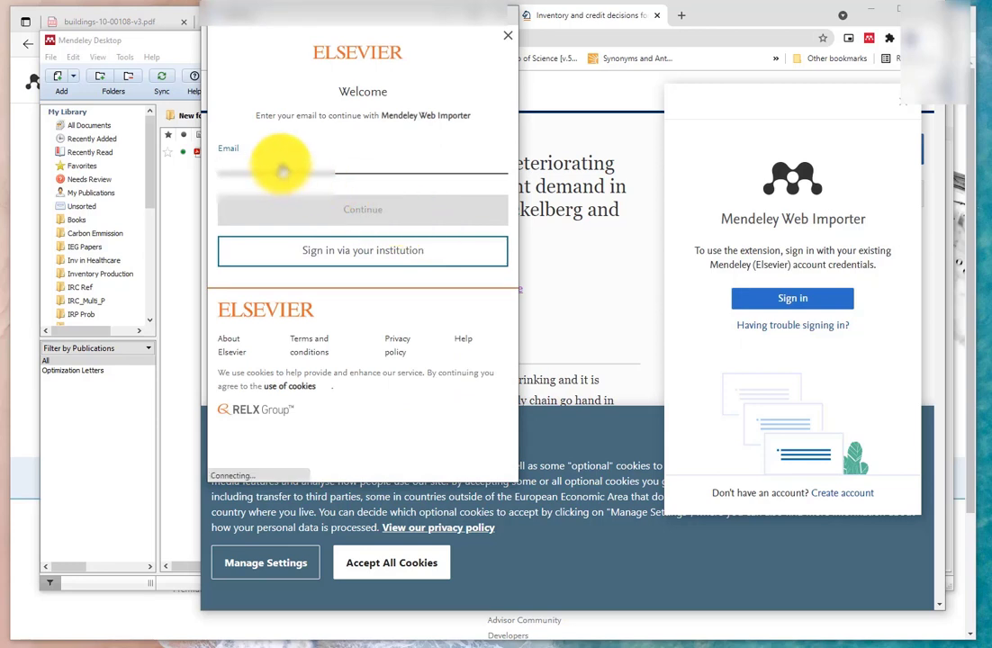
Sign in to Mendeley Web Importer with the account e-mail and the account password
left_click(300, 160)
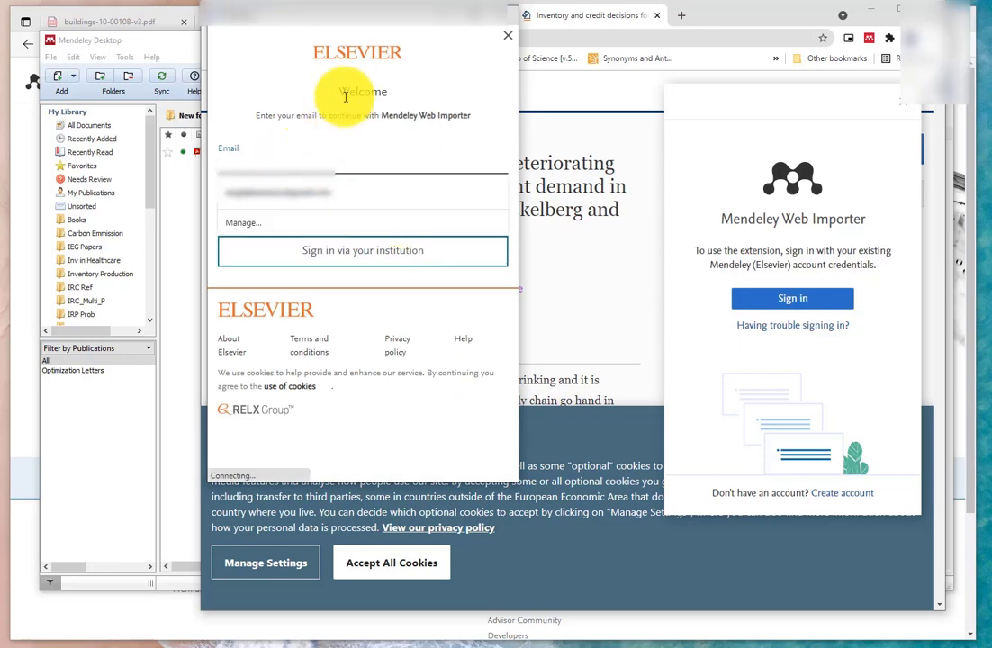
left_click(297, 95)
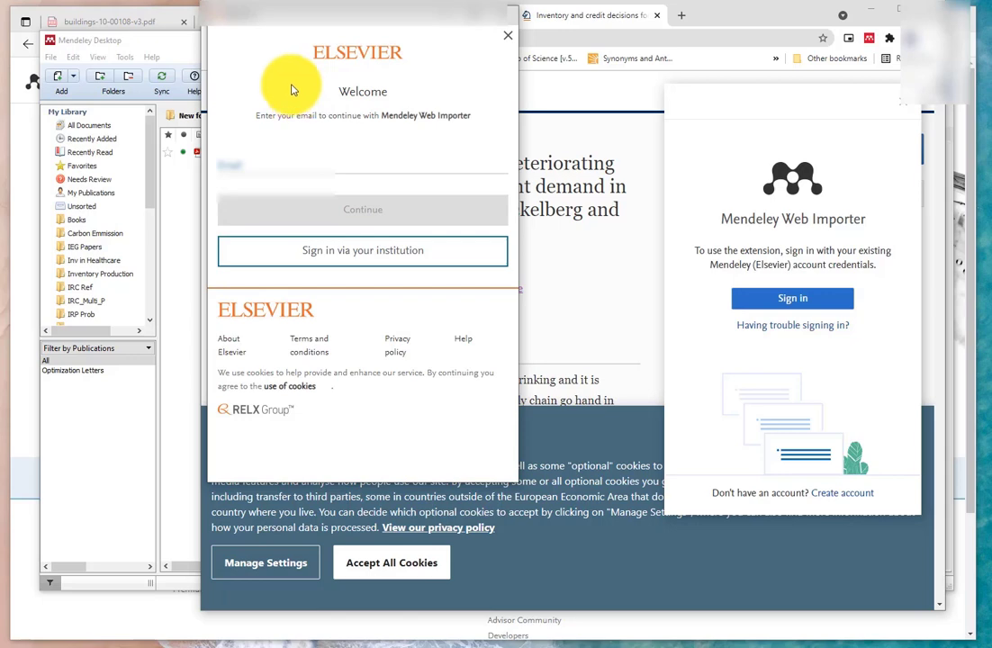
left_click(247, 170)
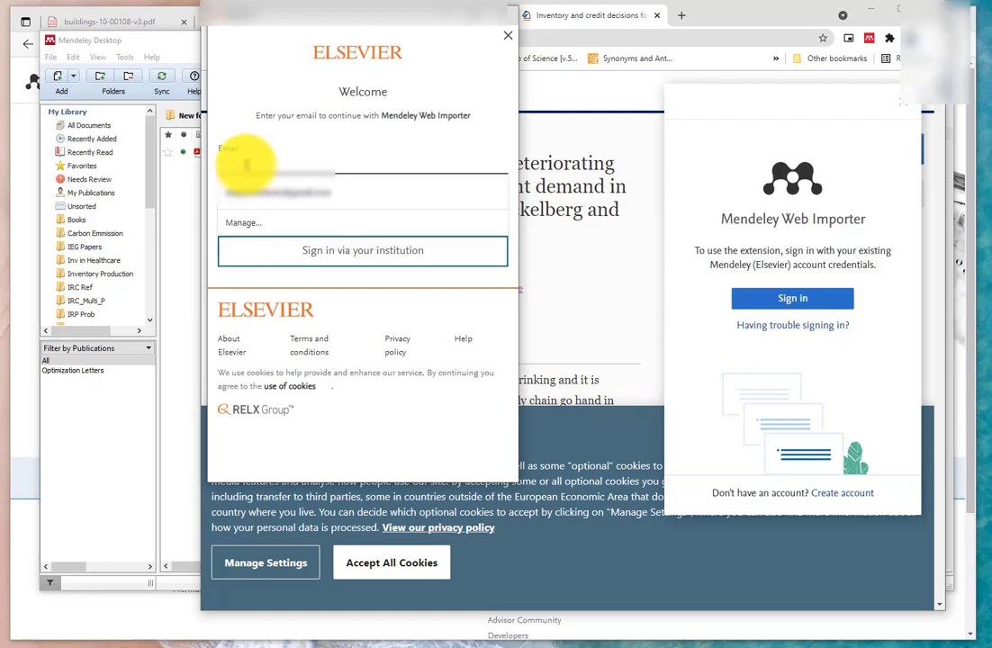
key("Down")
key("Return")
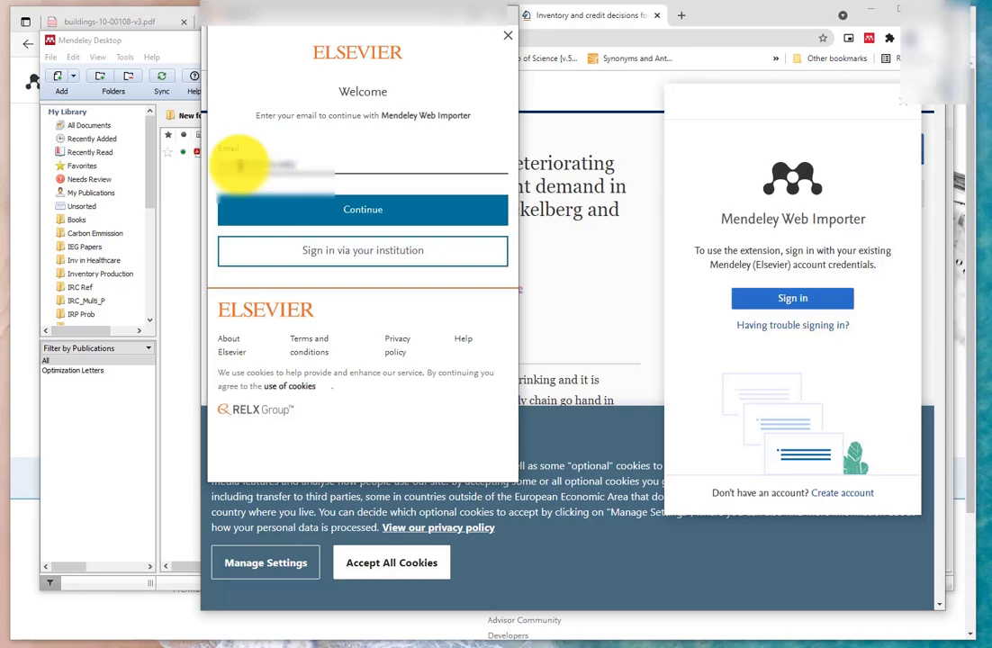
left_click(282, 206)
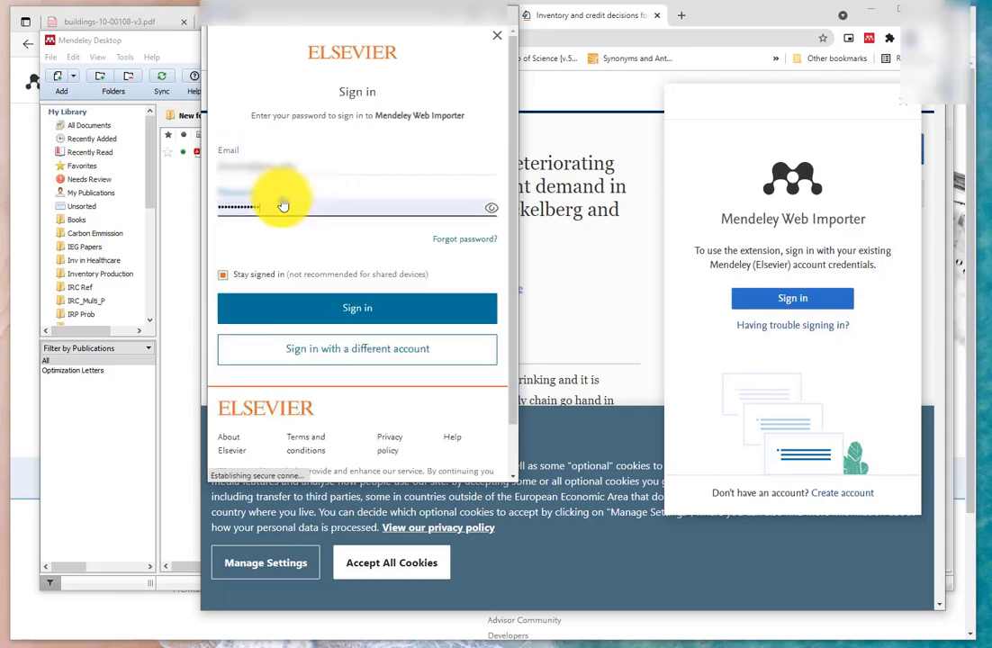
left_click(388, 311)
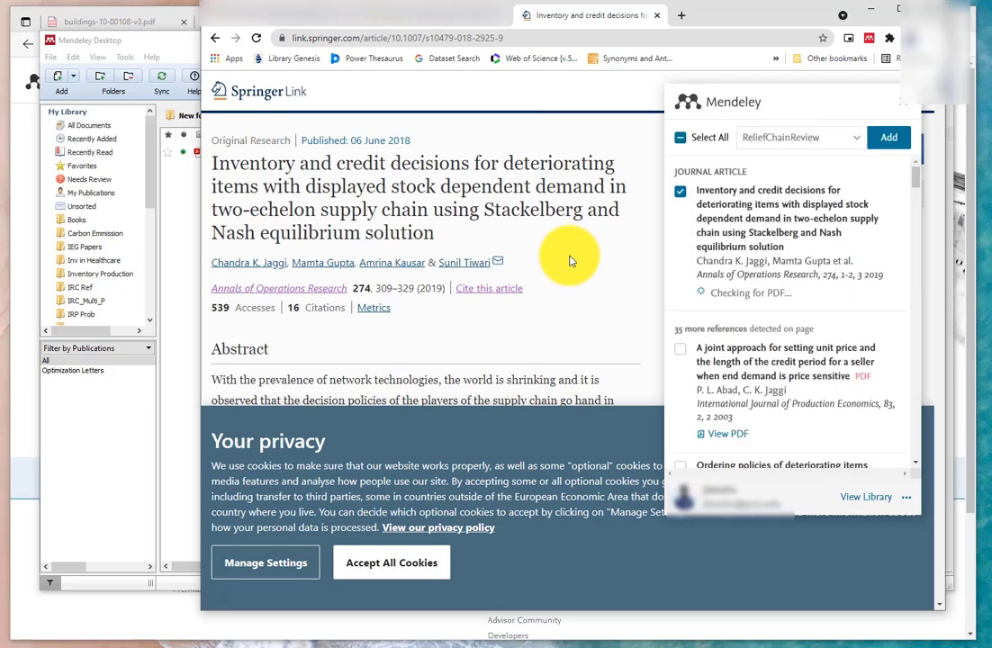
Select only "New folder" instead of "ReliefChainReview" as the destination collection and add the inventory and credit decisions article to it
left_click(856, 137)
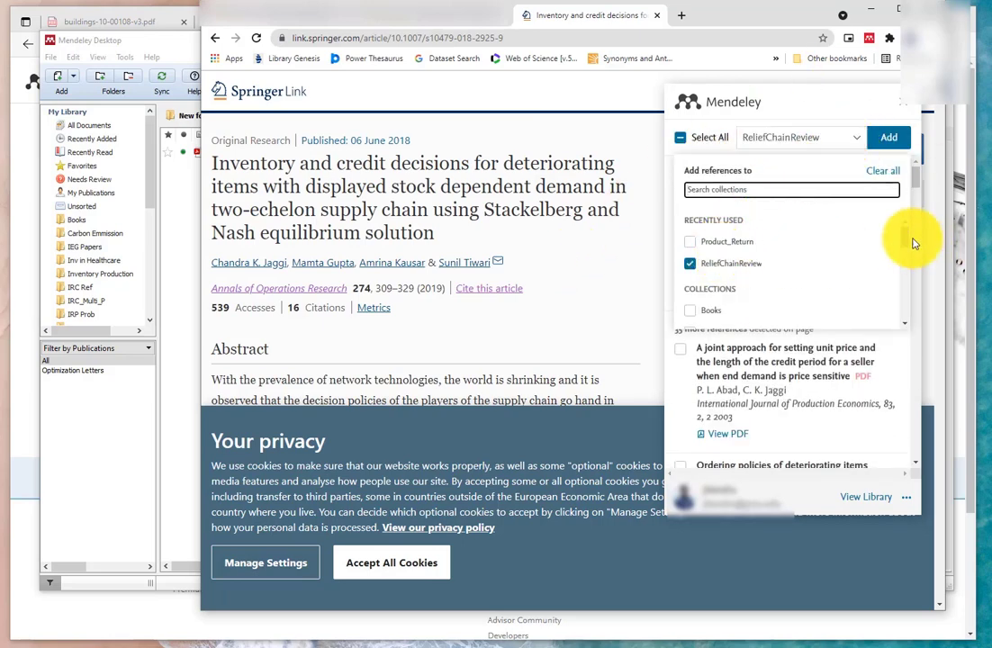
left_click_drag(909, 243, 905, 285)
left_click(724, 270)
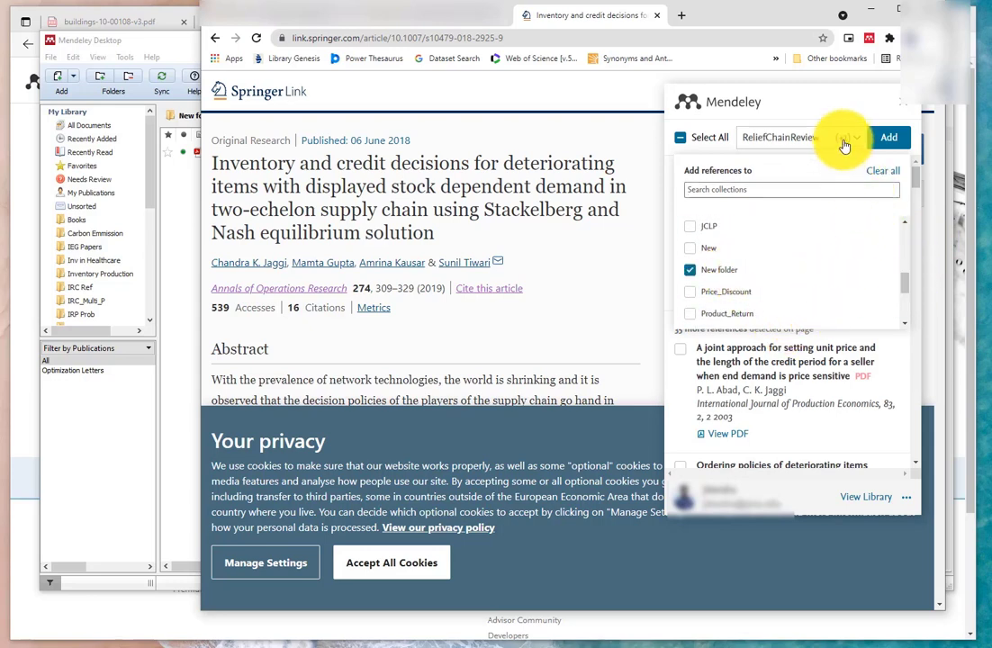
left_click(878, 140)
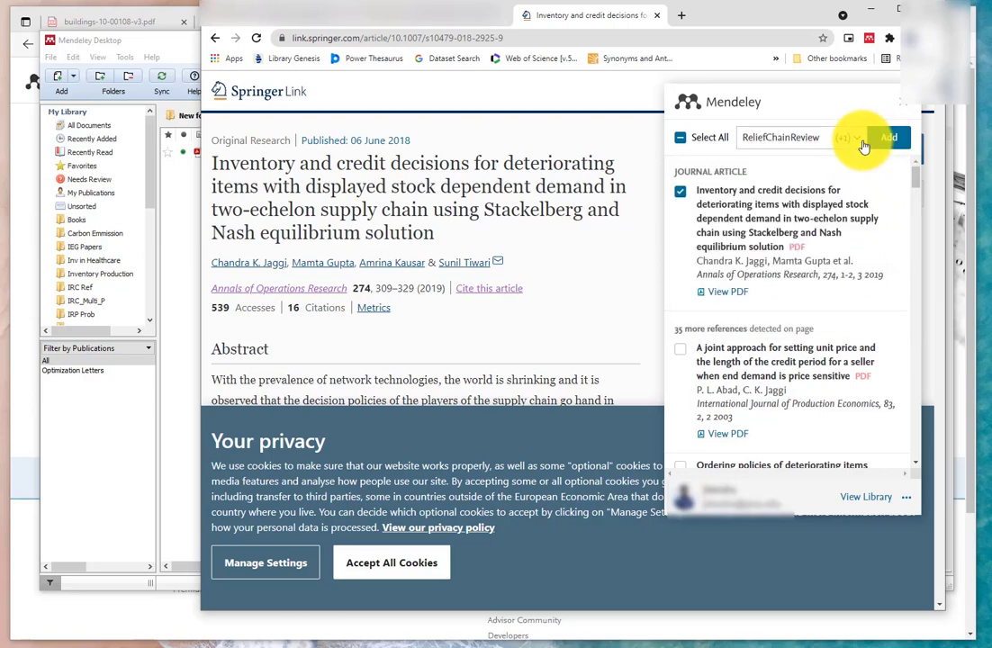
left_click(858, 141)
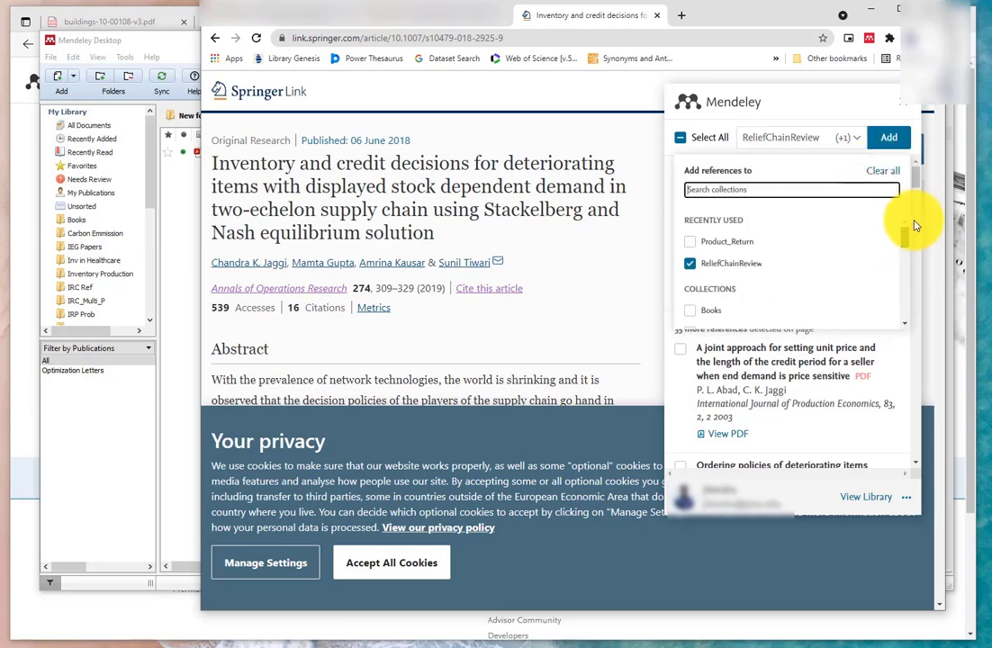
left_click(692, 265)
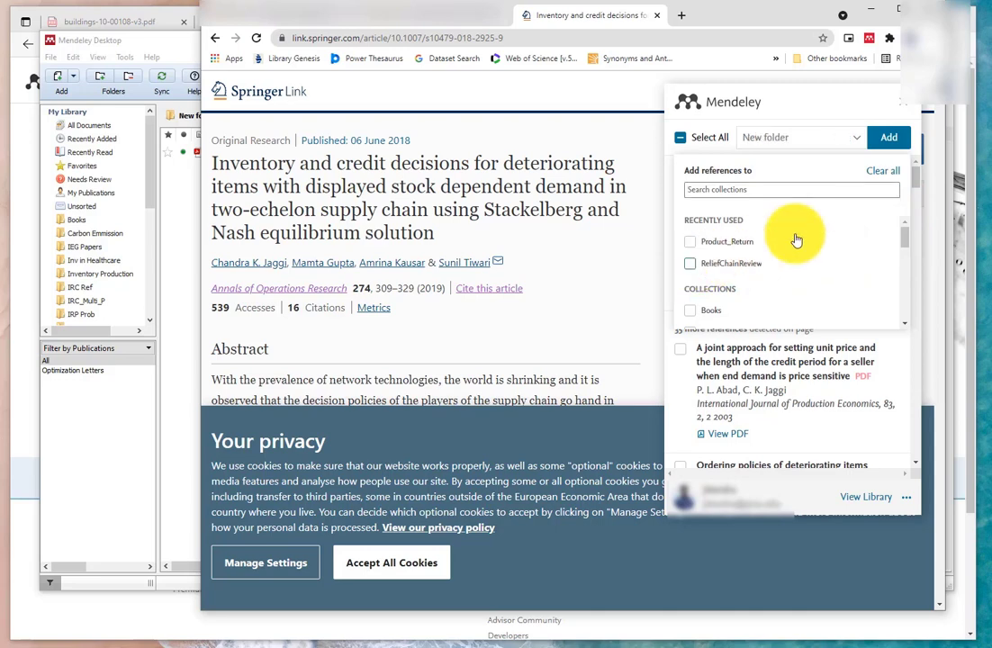
left_click(888, 144)
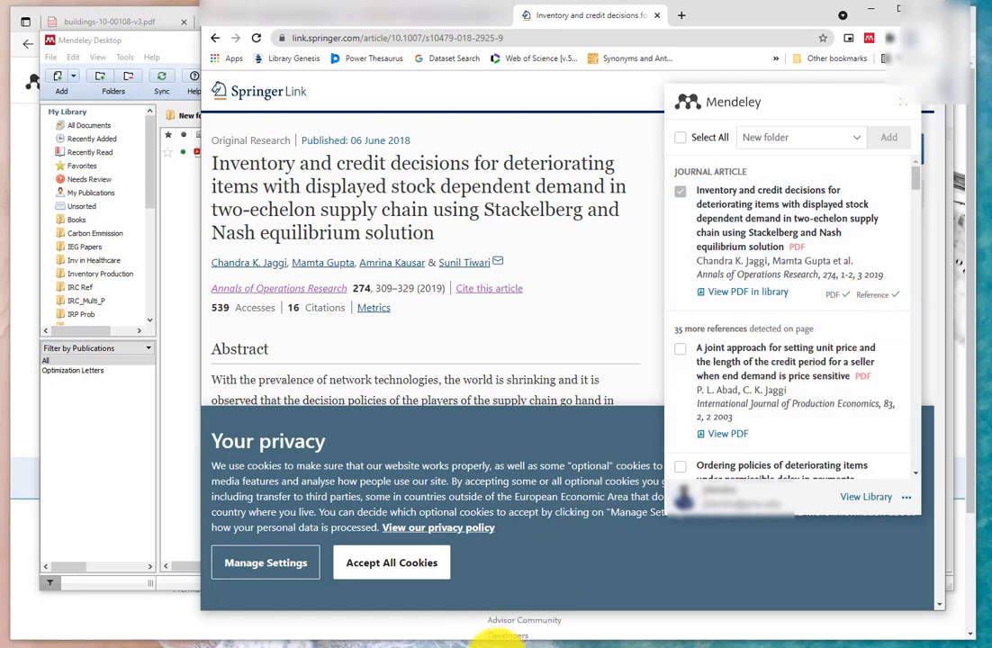
Switch to Mendeley Desktop, sync the library, and open the imported inventory and credit decisions paper from "New folder"
left_click(504, 646)
left_click(165, 81)
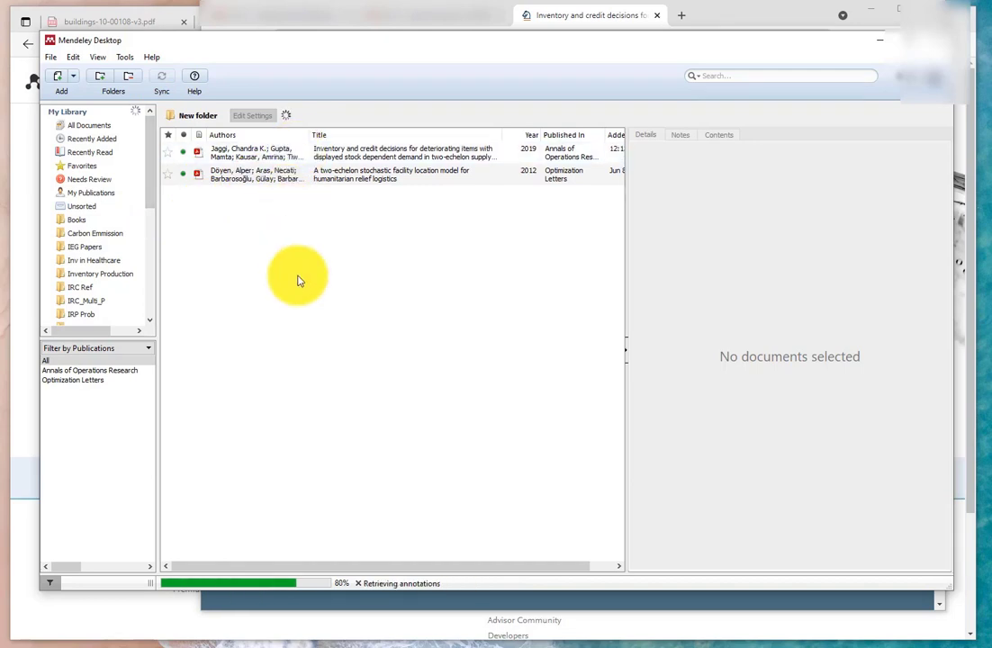
left_click(288, 157)
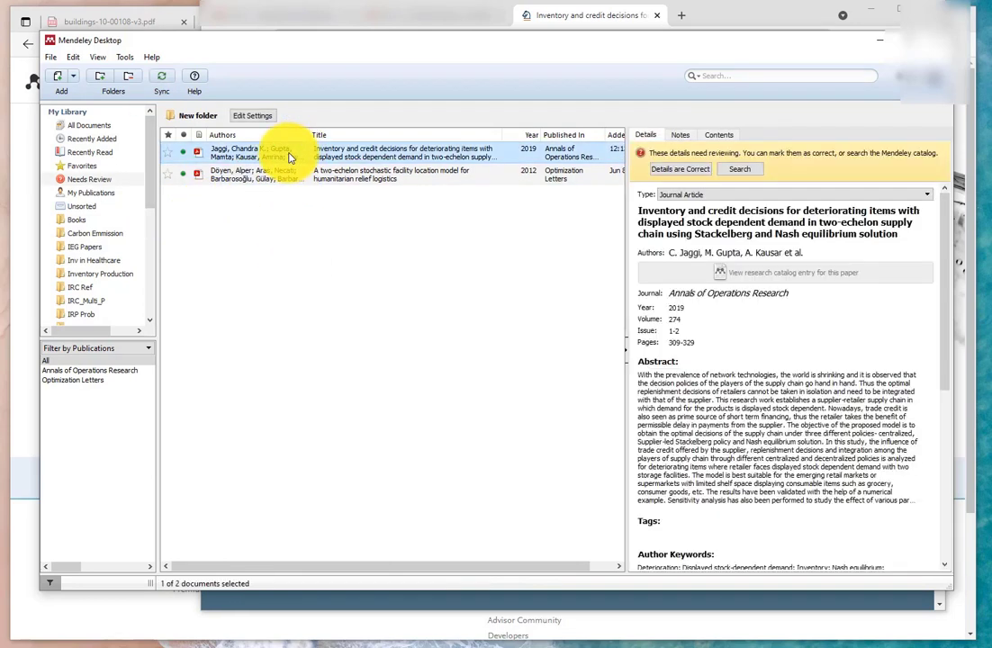
double_click(288, 156)
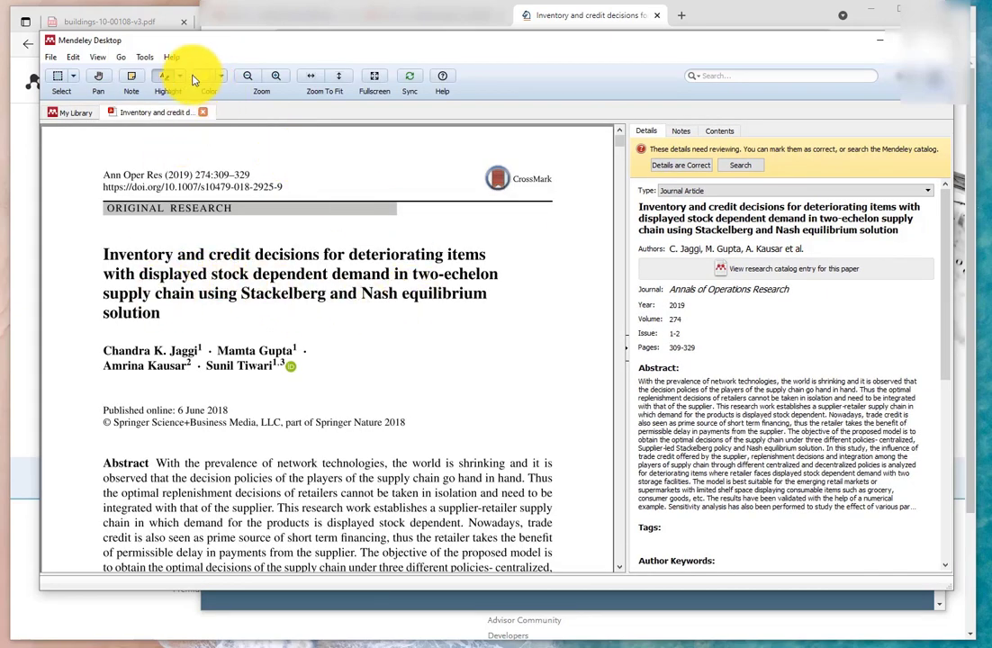
Highlight the paper's full title in yellow, close the paper, and deselect it in the folder list
left_click(160, 78)
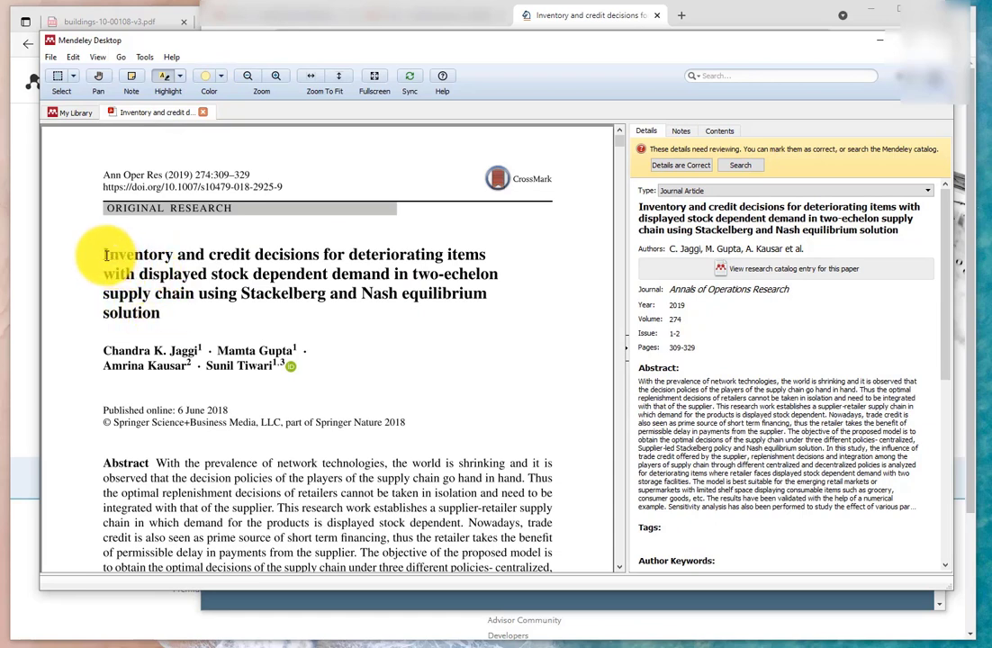
left_click_drag(104, 256, 161, 316)
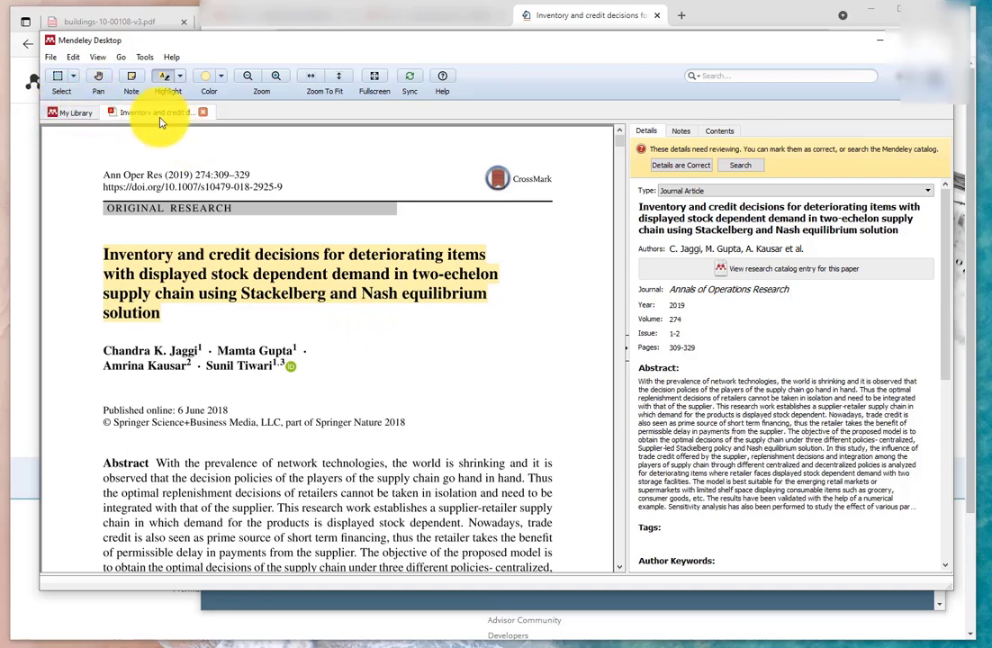
left_click(203, 115)
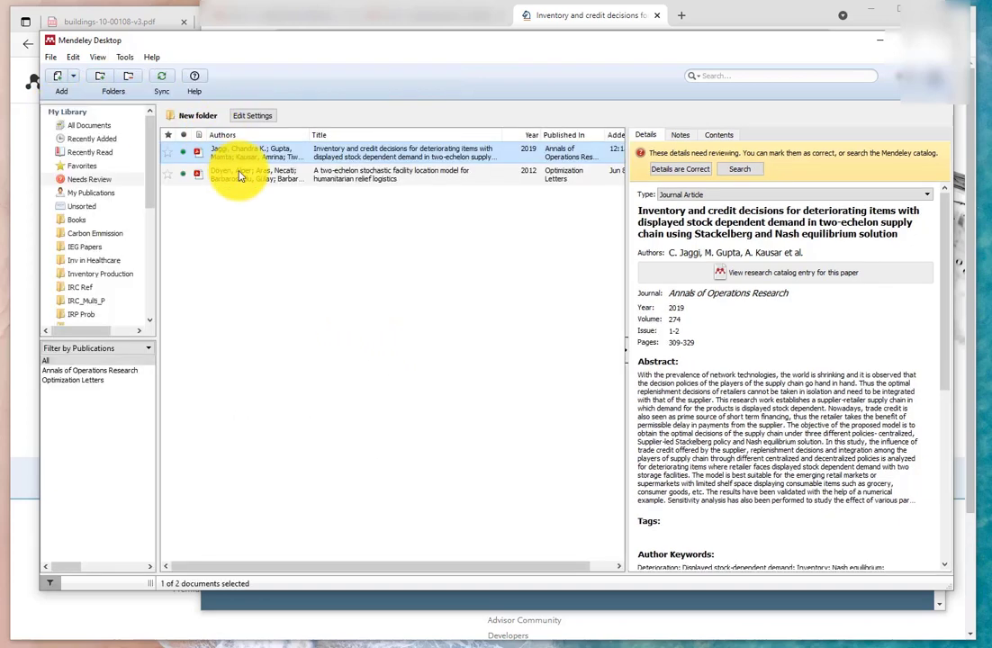
left_click(428, 349)
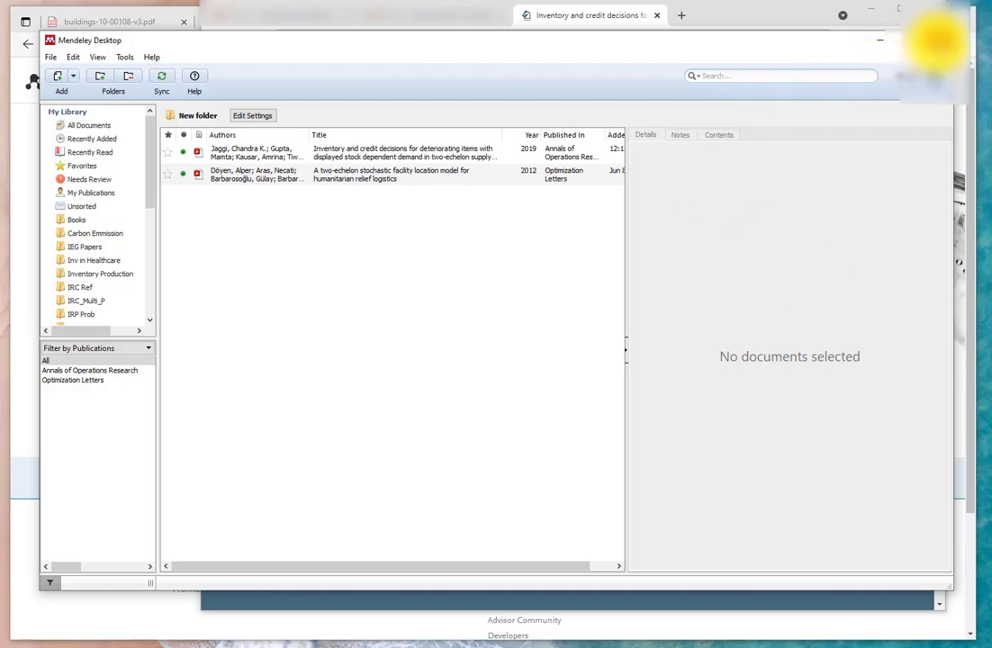
Close Mendeley Desktop and minimize Google Chrome to return to the Mendeley search page in the other browser
left_click(938, 40)
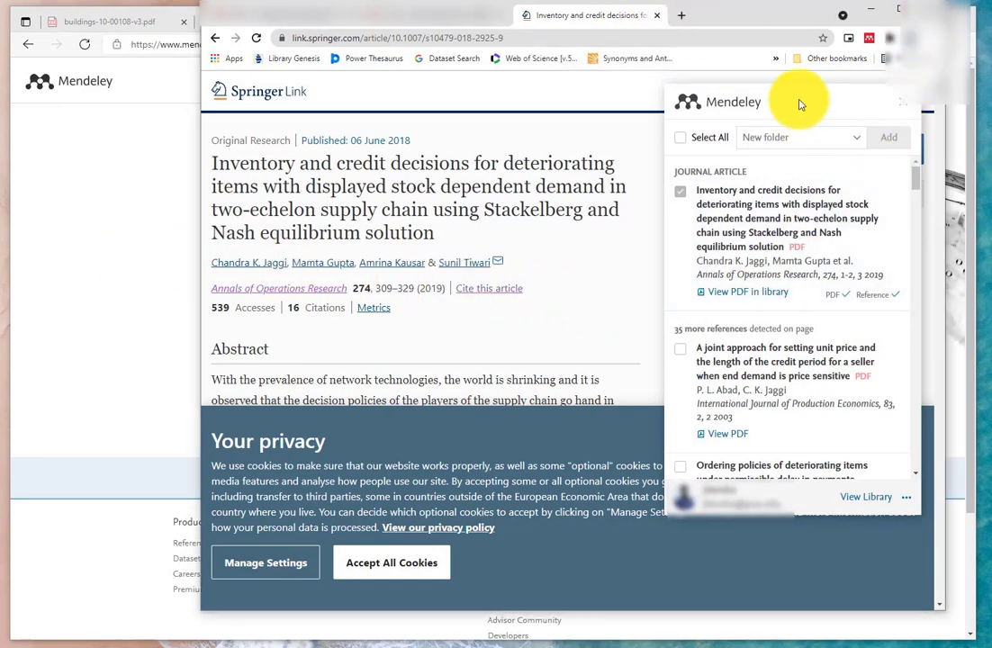
left_click(872, 10)
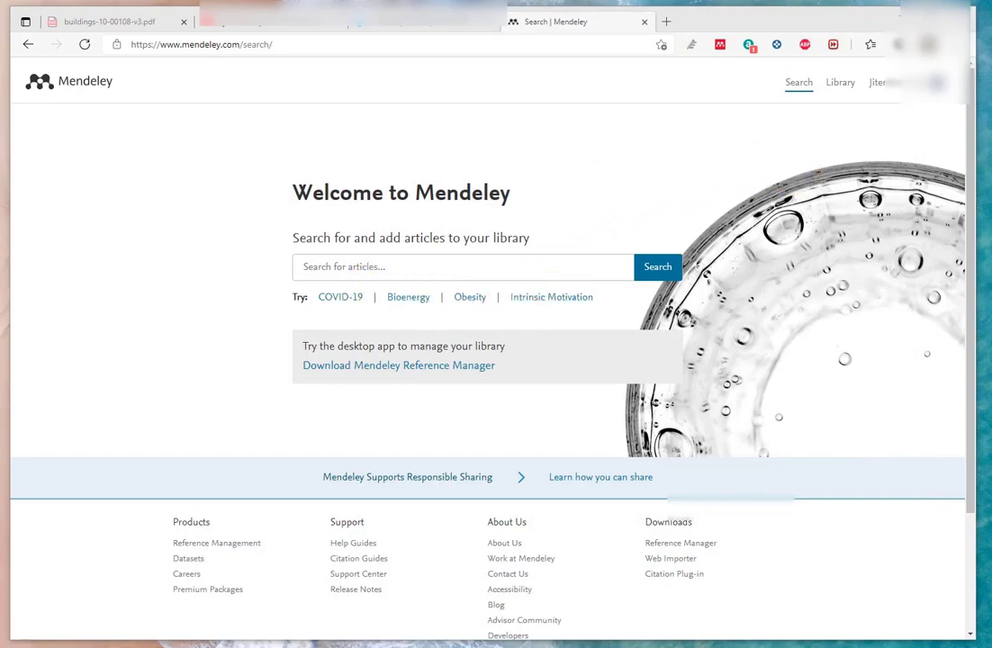